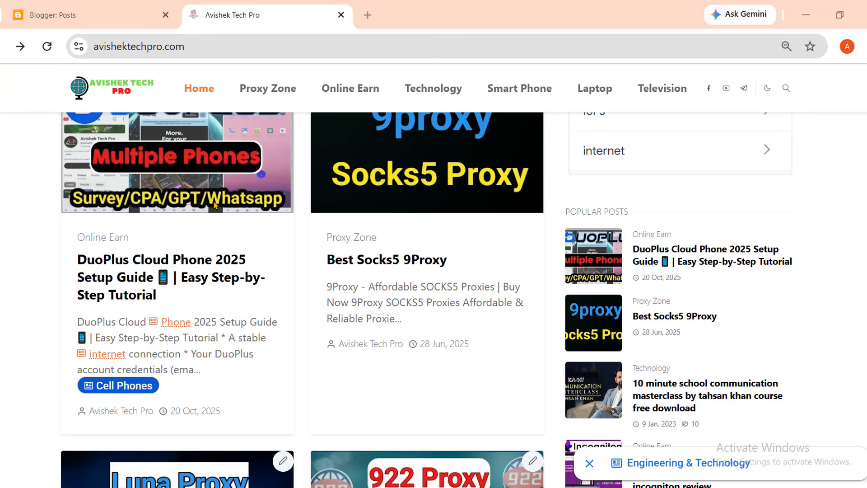
Look through the blog's home page, from the latest posts down to the footer
scroll(215, 205, "up", 3)
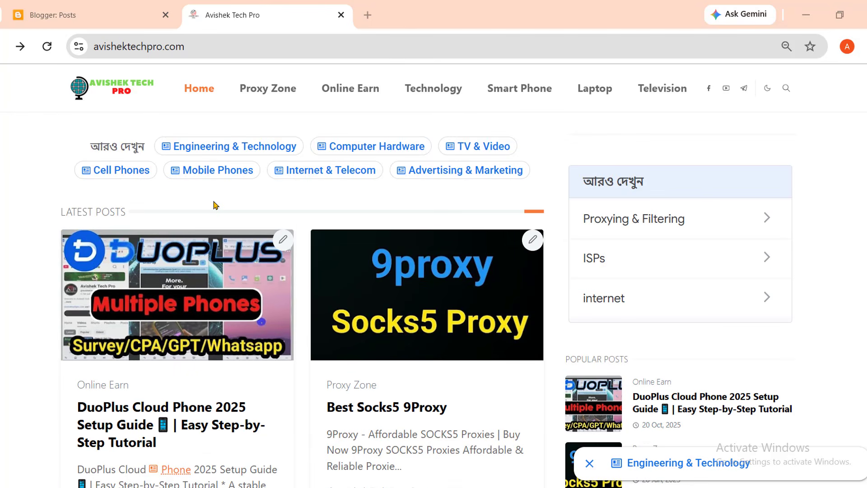
scroll(215, 205, "down", 20)
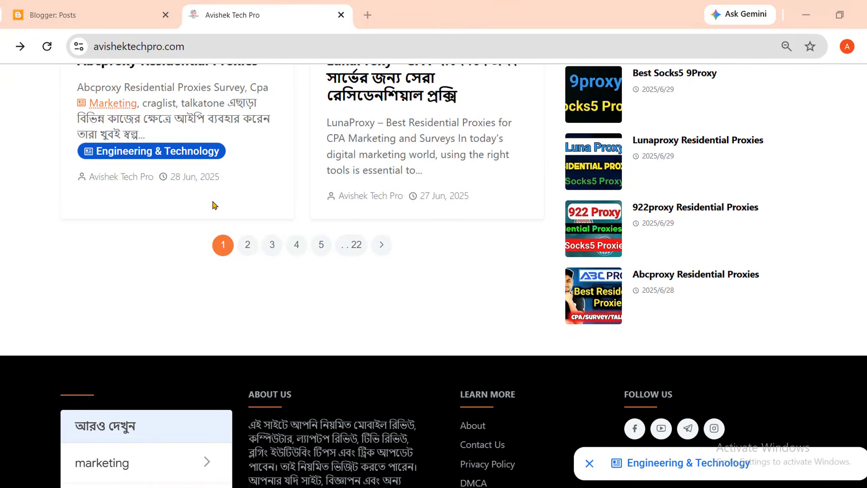
scroll(214, 203, "down", 5)
scroll(214, 201, "up", 20)
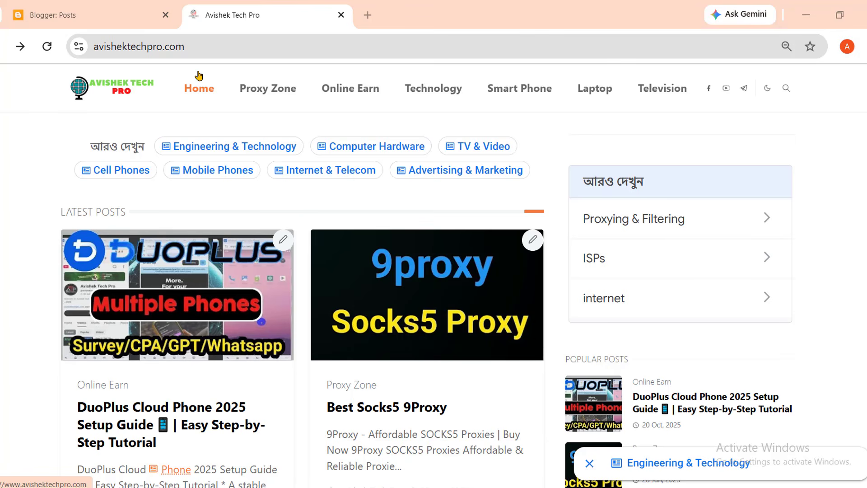
Show the full address of the avishektechpro.com home page and reload the page
left_click(209, 46)
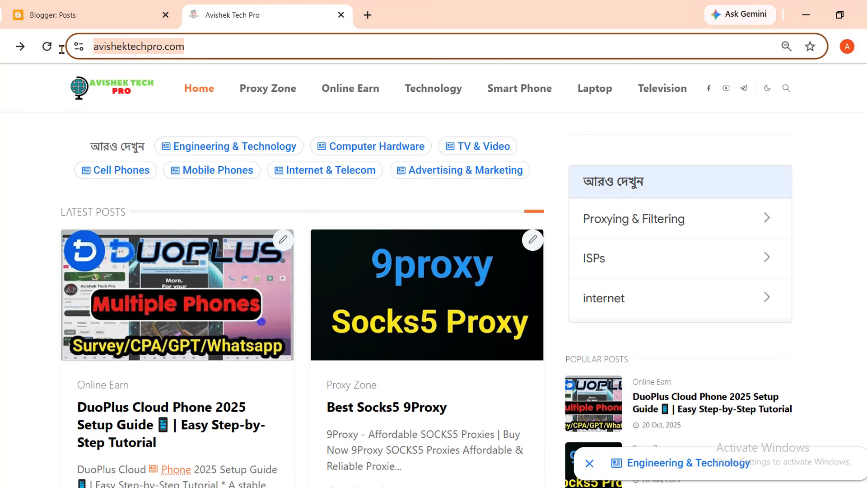
left_click(253, 46)
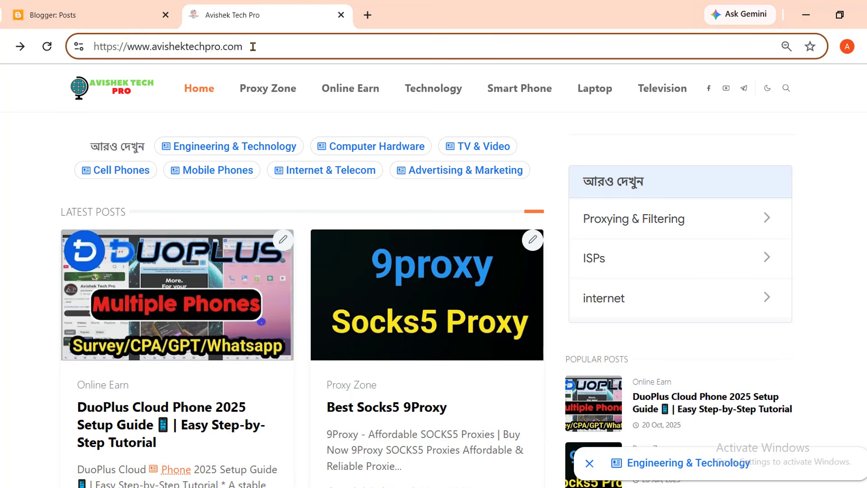
left_click(48, 47)
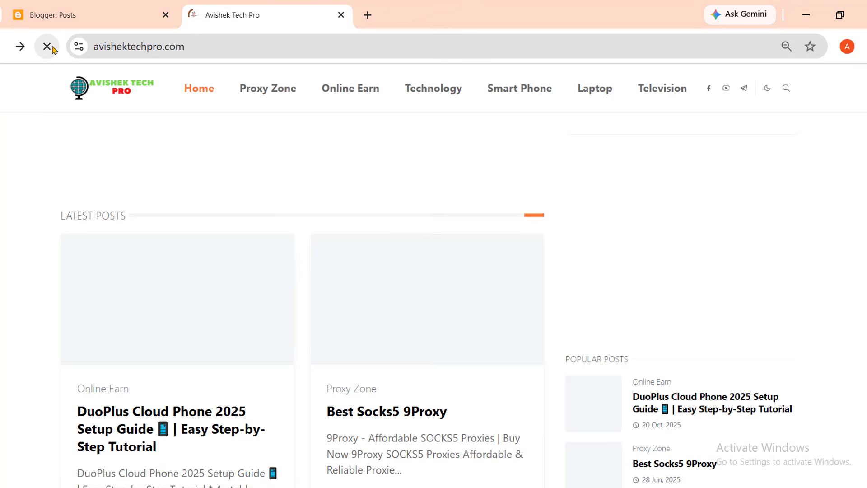
Examine the reloaded home page's latest posts, related-topic links, and categories and recent posts
scroll(248, 213, "down", 10)
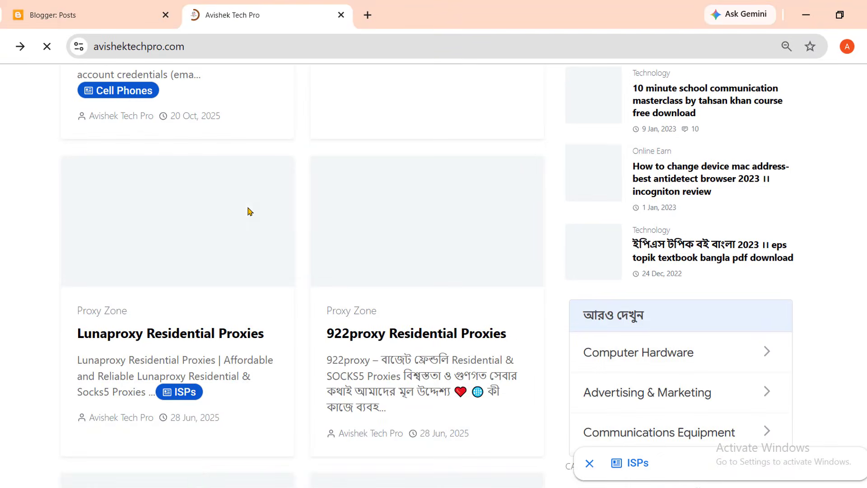
scroll(248, 210, "down", 9)
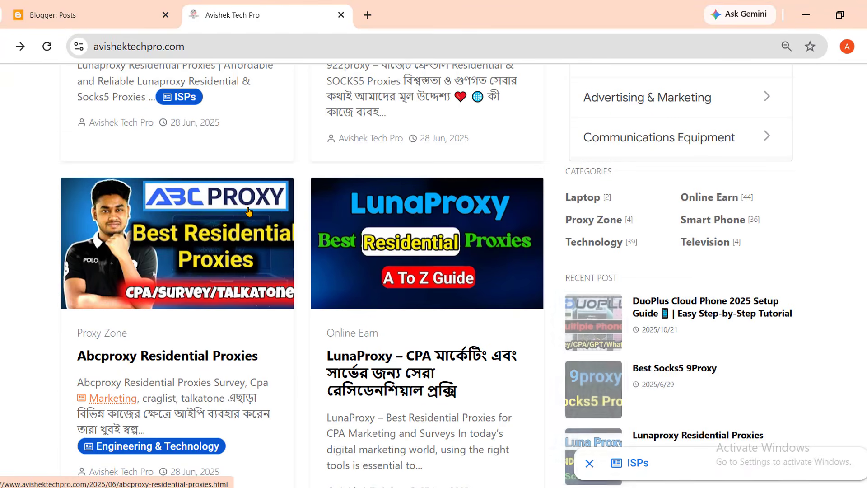
scroll(248, 211, "up", 15)
scroll(248, 206, "up", 1)
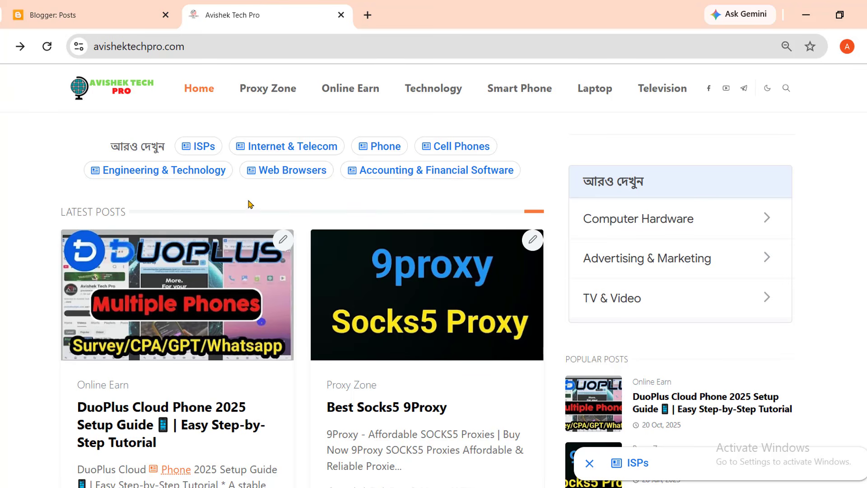
scroll(248, 205, "down", 6)
scroll(215, 169, "down", 15)
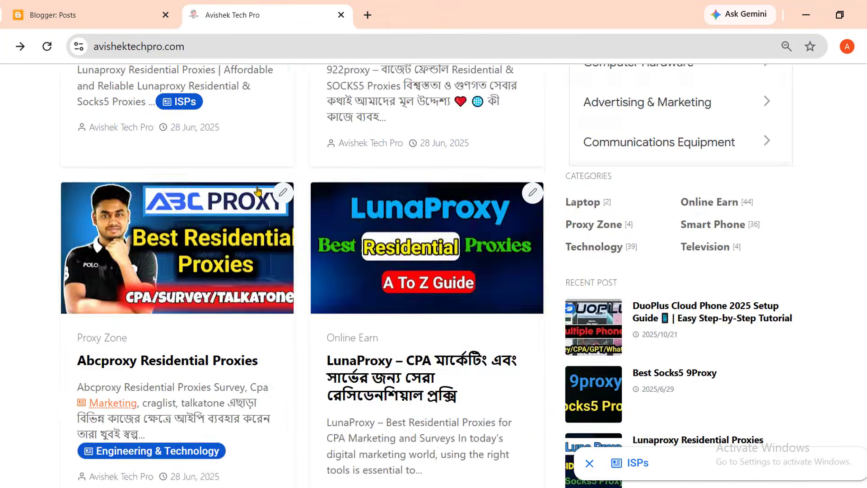
scroll(499, 209, "up", 18)
scroll(499, 209, "up", 3)
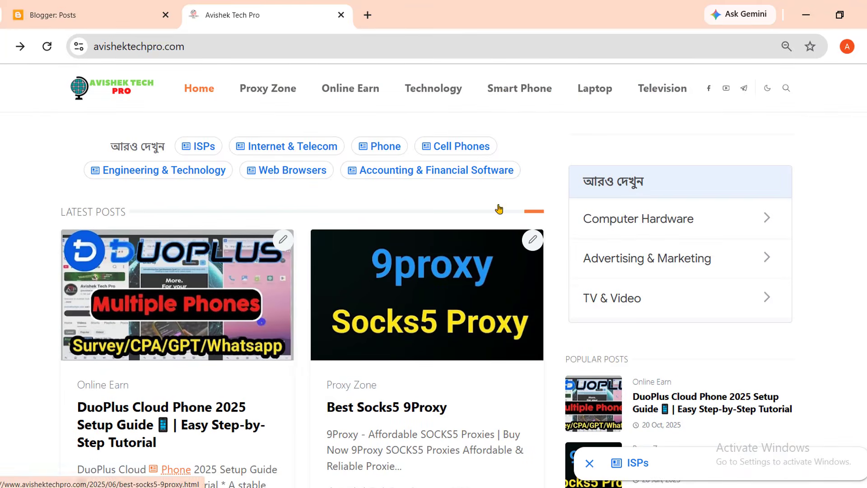
scroll(398, 194, "down", 3)
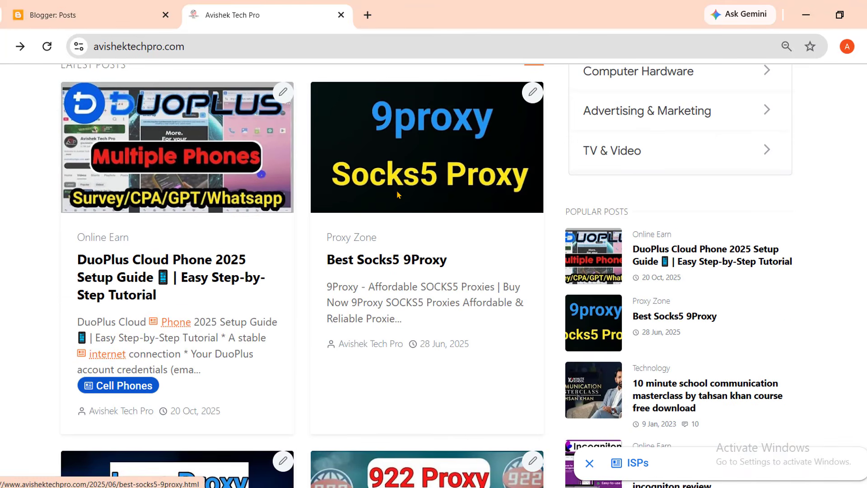
scroll(556, 176, "up", 3)
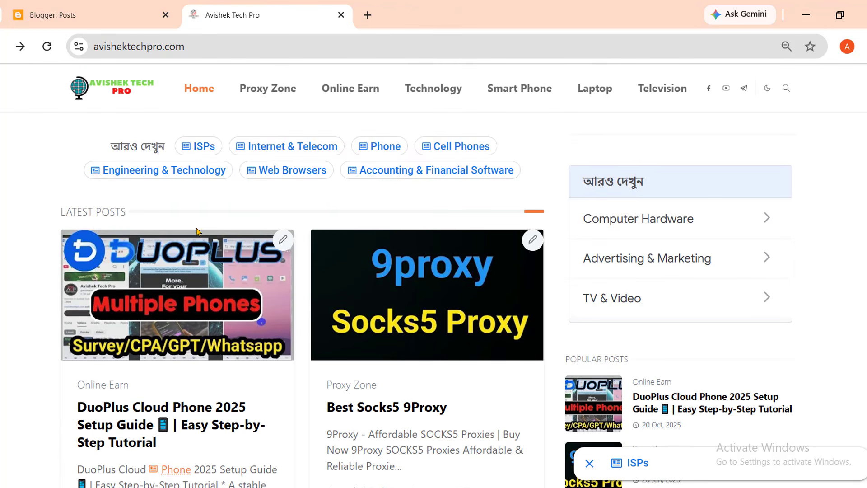
scroll(197, 232, "down", 8)
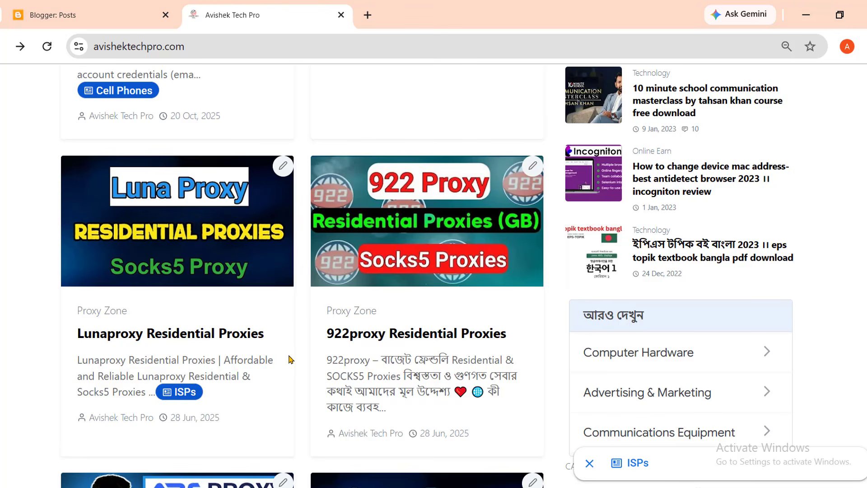
Open the Lunaproxy Residential Proxies post and review its introduction, pricing plans, buy buttons and footer links
left_click(219, 332)
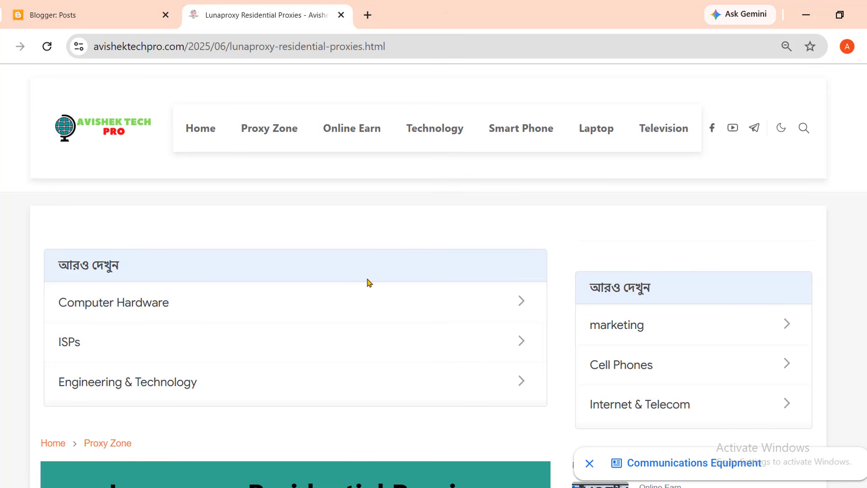
scroll(367, 282, "down", 9)
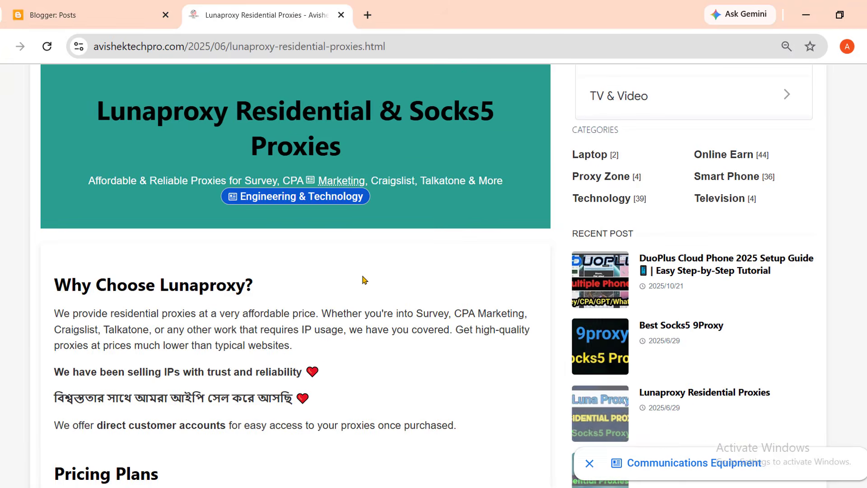
scroll(228, 272, "down", 3)
scroll(176, 224, "down", 10)
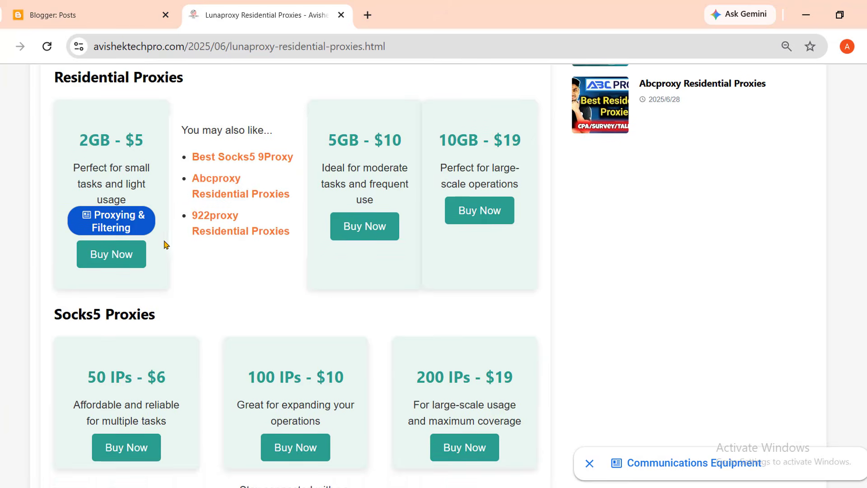
scroll(190, 259, "down", 5)
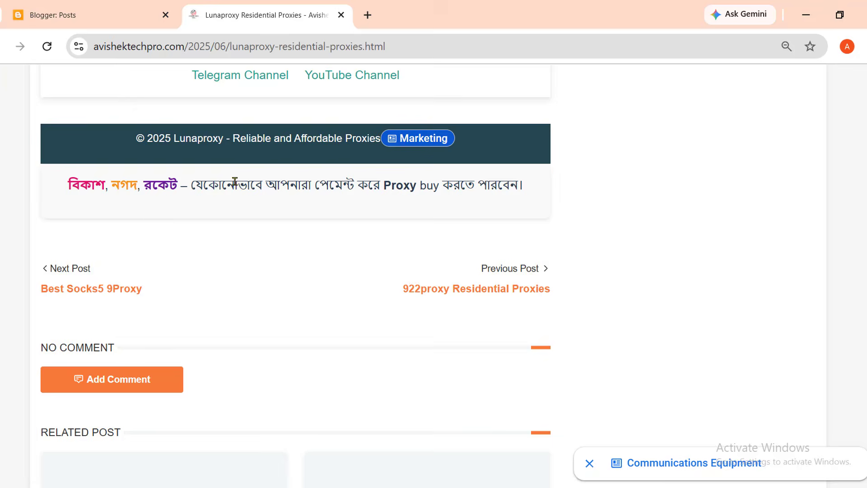
scroll(361, 277, "down", 3)
scroll(312, 244, "up", 15)
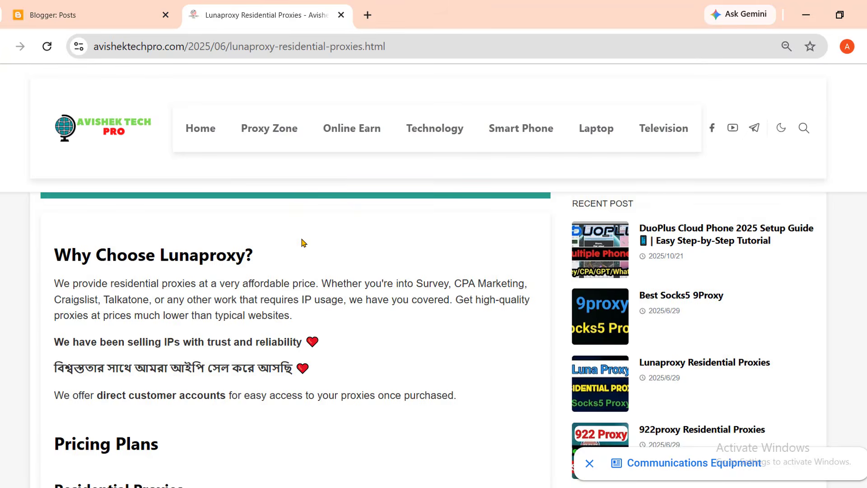
scroll(303, 242, "up", 1)
scroll(302, 248, "up", 10)
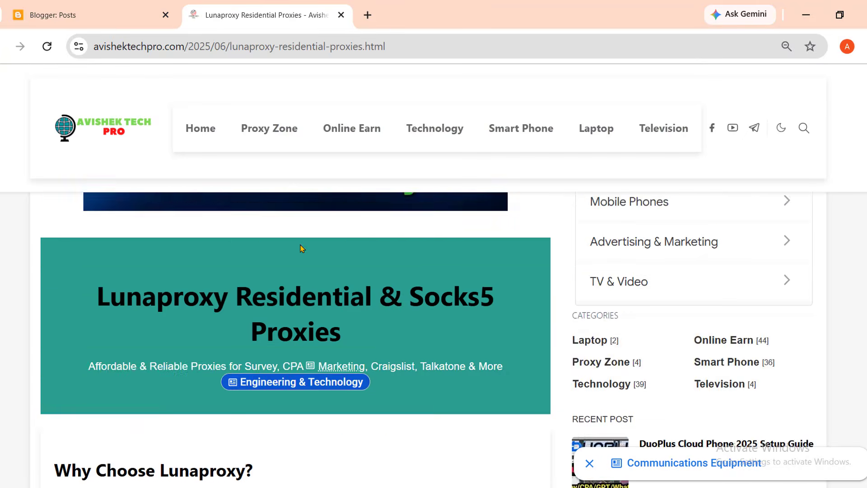
scroll(301, 248, "up", 6)
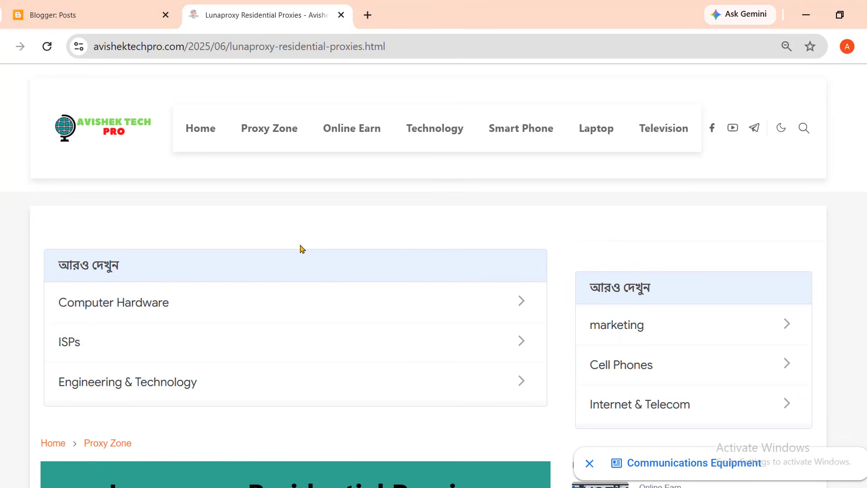
Return to the blog's home page and look through the proxy and online-earning posts
left_click(199, 138)
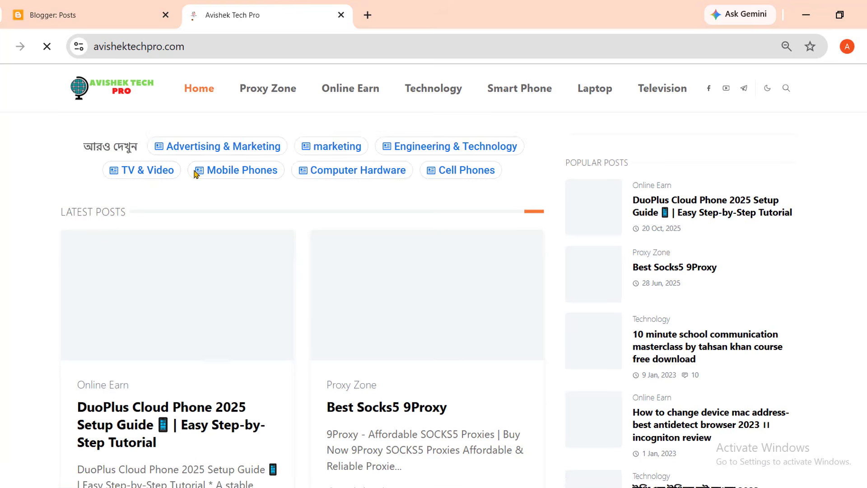
scroll(352, 258, "down", 3)
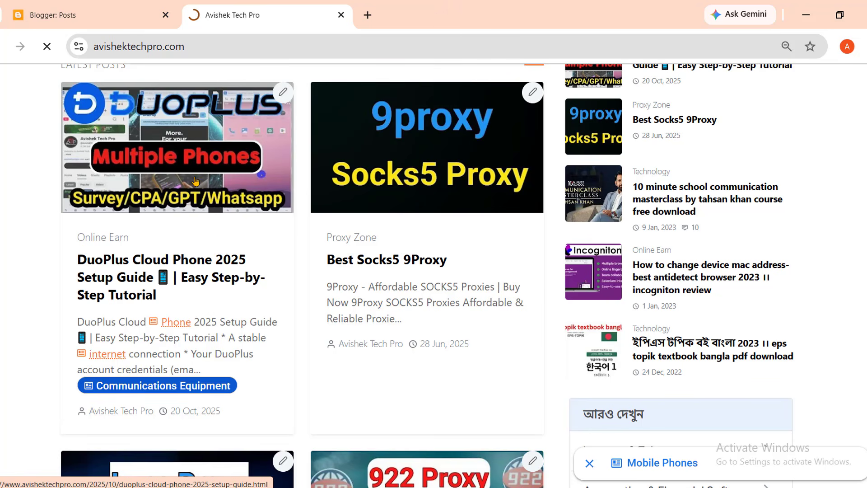
scroll(312, 260, "down", 5)
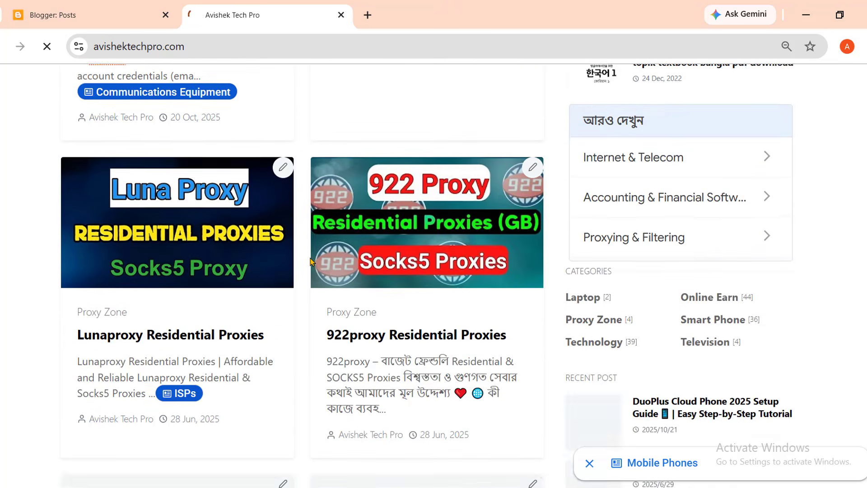
scroll(311, 261, "down", 5)
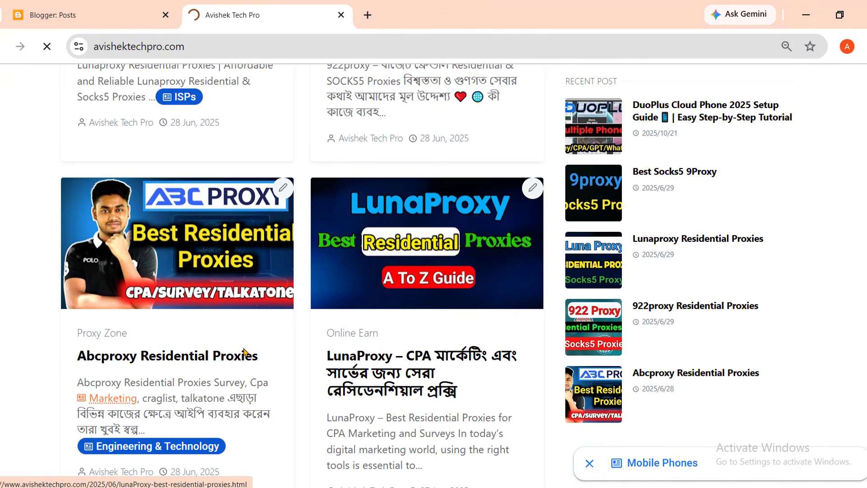
scroll(155, 294, "up", 8)
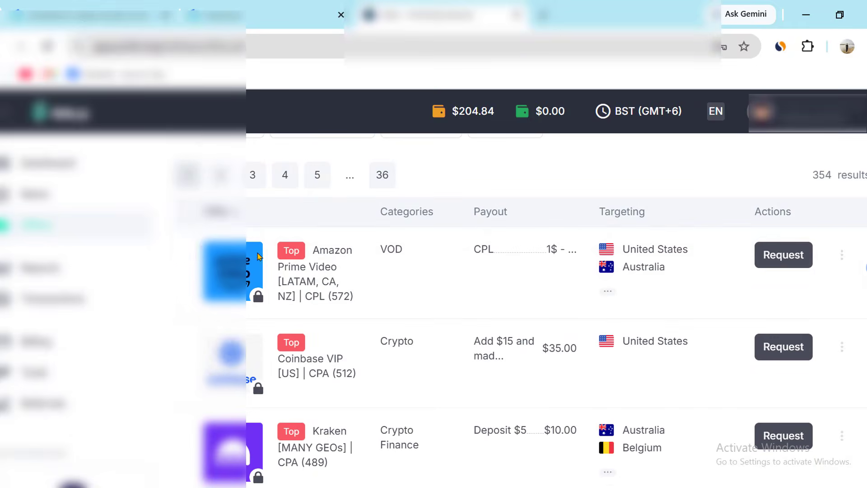
Switch to the affiliate network's offers page and review the offers' categories, payouts and target countries
scroll(384, 269, "down", 5)
scroll(587, 265, "down", 5)
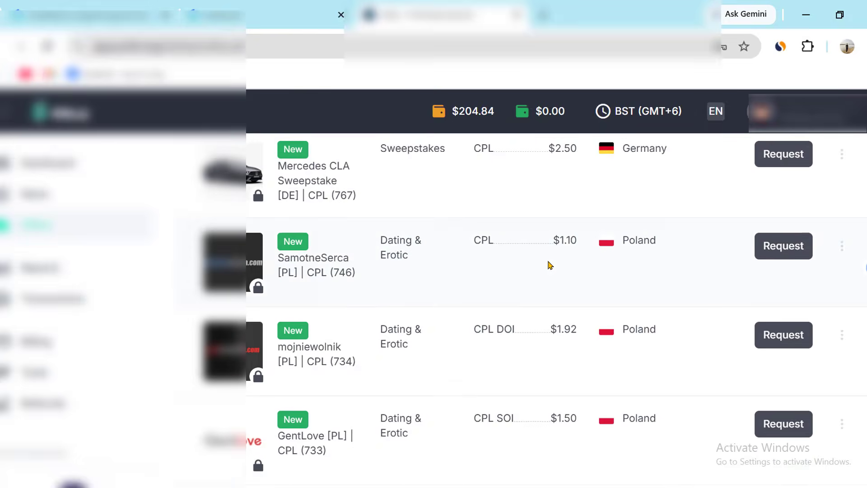
scroll(551, 269, "down", 3)
scroll(559, 267, "up", 10)
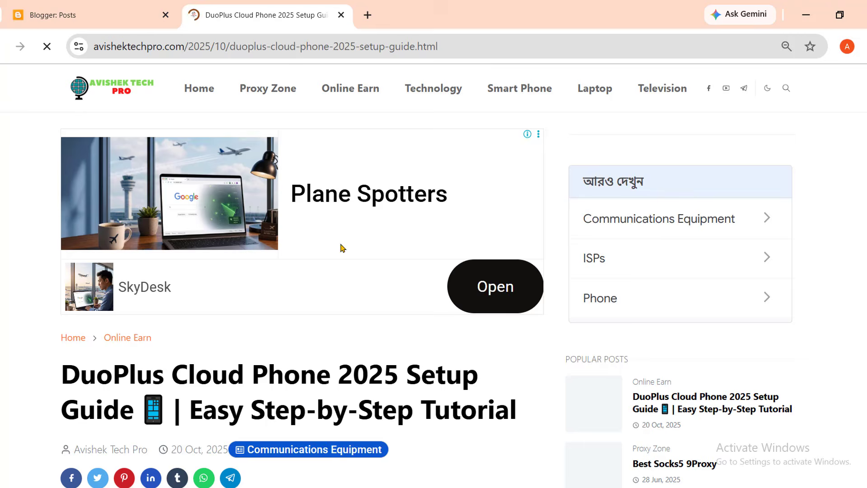
Switch to the DuoPlus Cloud Phone 2025 Setup Guide post and open the Install link under Step 1
scroll(341, 247, "down", 10)
scroll(341, 247, "down", 5)
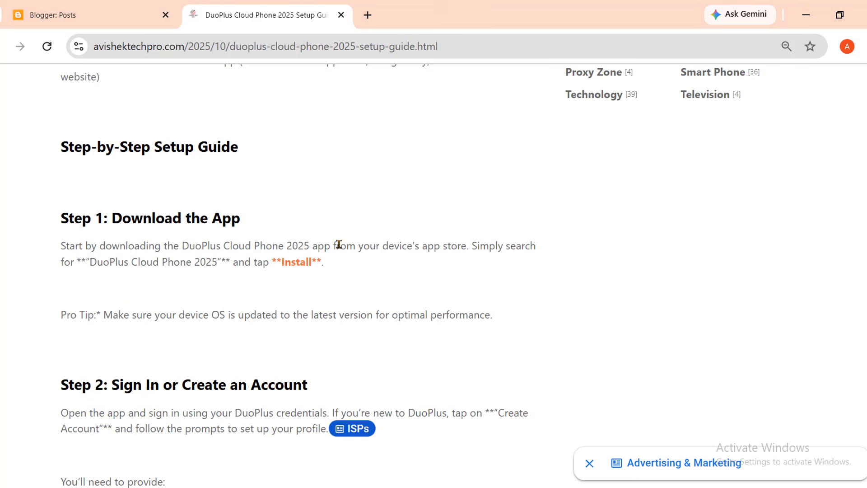
left_click(296, 265)
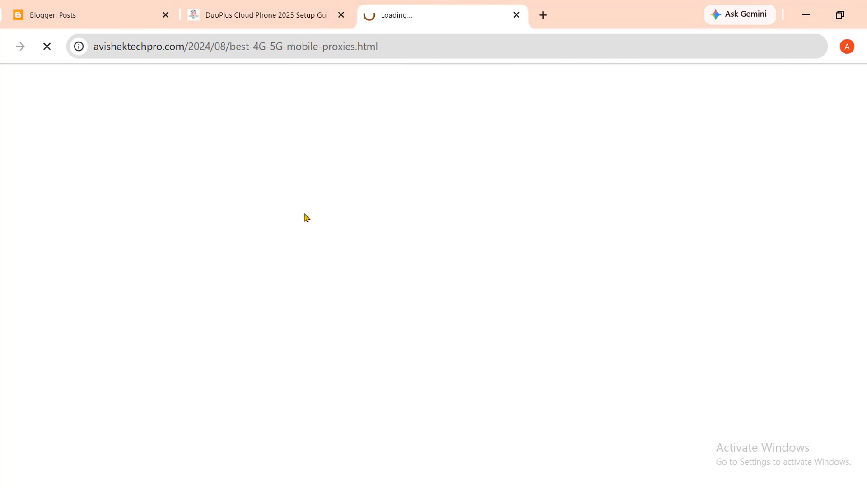
Close the newly opened mobile proxies page and dismiss the full-page ad on the DuoPlus post
left_click(516, 15)
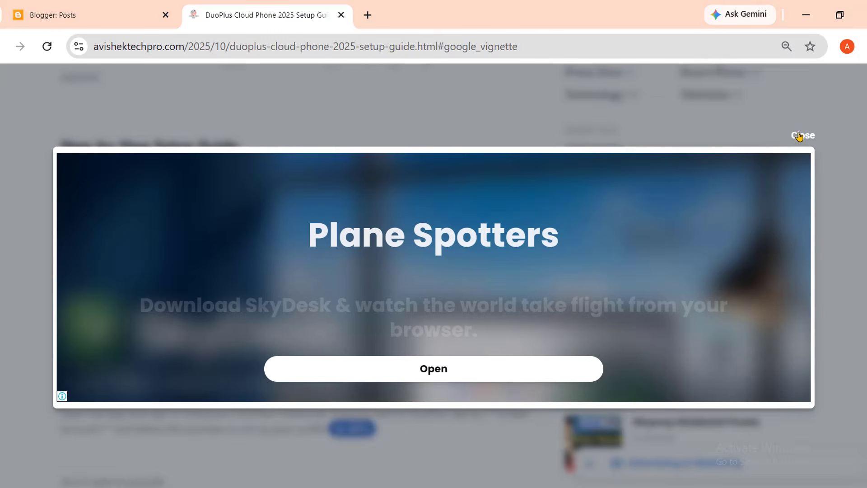
left_click(798, 135)
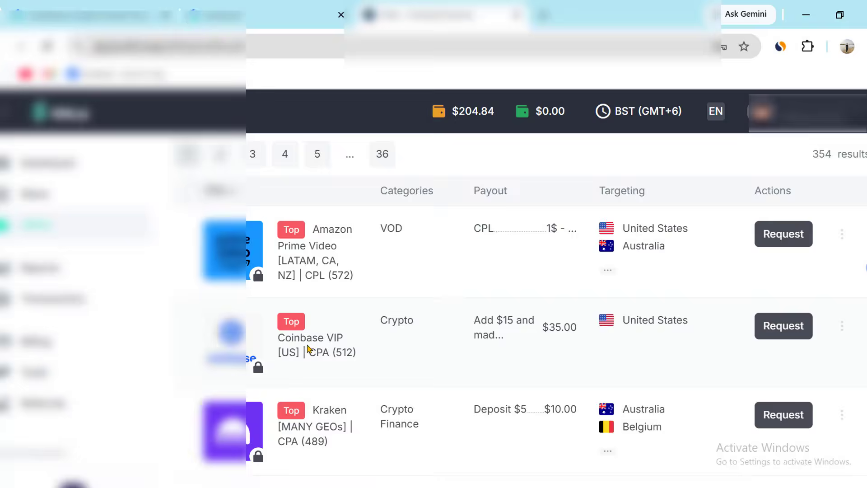
Switch back to the affiliate offers list and compare payouts and targeting from the top offers to the page's end
scroll(581, 326, "down", 9)
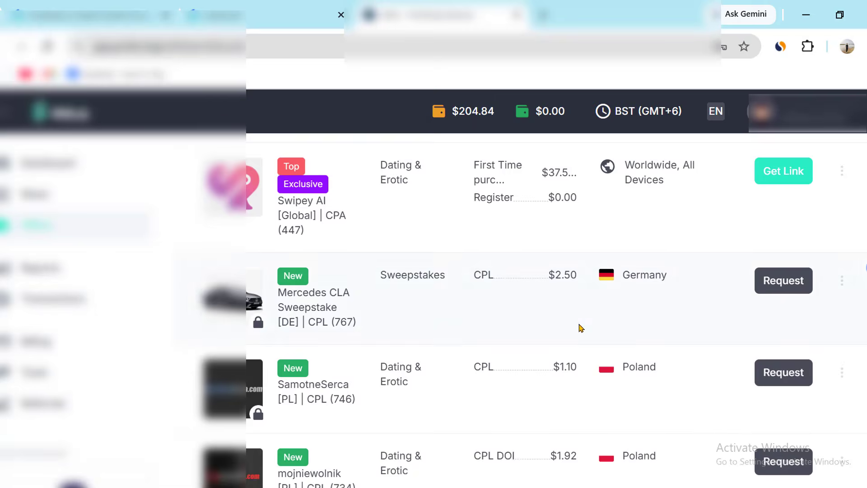
scroll(550, 318, "up", 6)
scroll(550, 319, "down", 10)
scroll(486, 310, "up", 8)
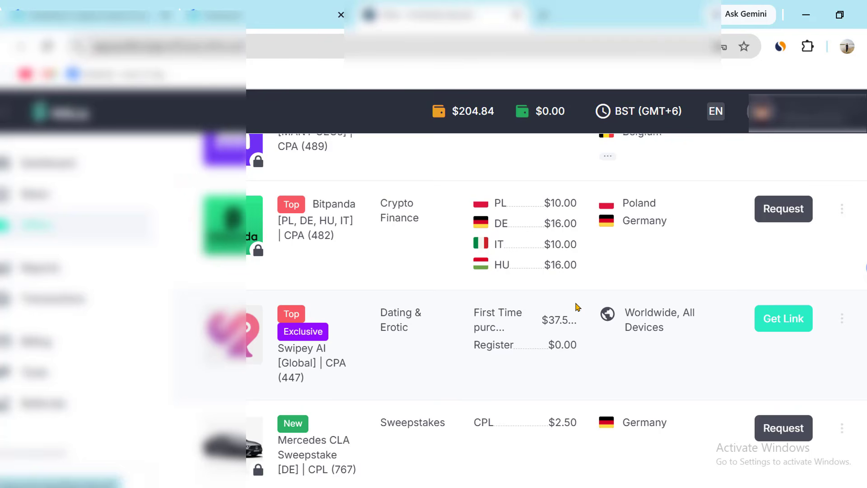
scroll(577, 298, "up", 5)
scroll(575, 298, "down", 10)
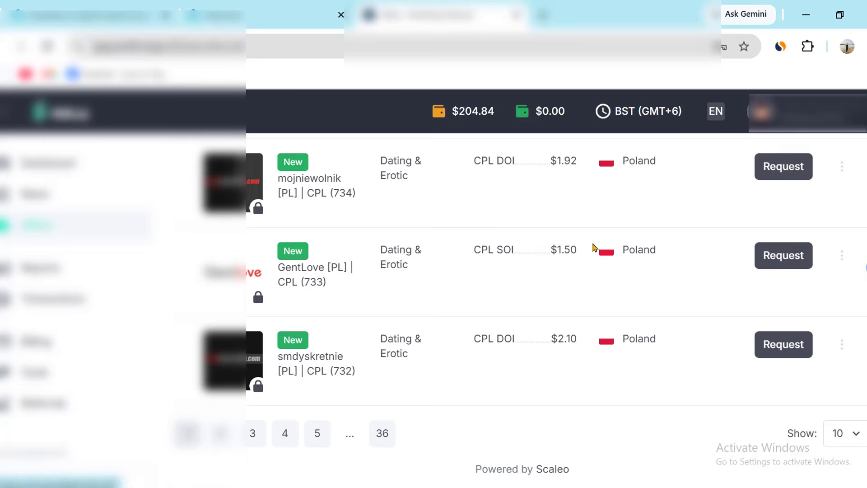
Open page 2 of the affiliate offers list and compare the categories, payouts and countries of its offers
scroll(226, 428, "up", 10)
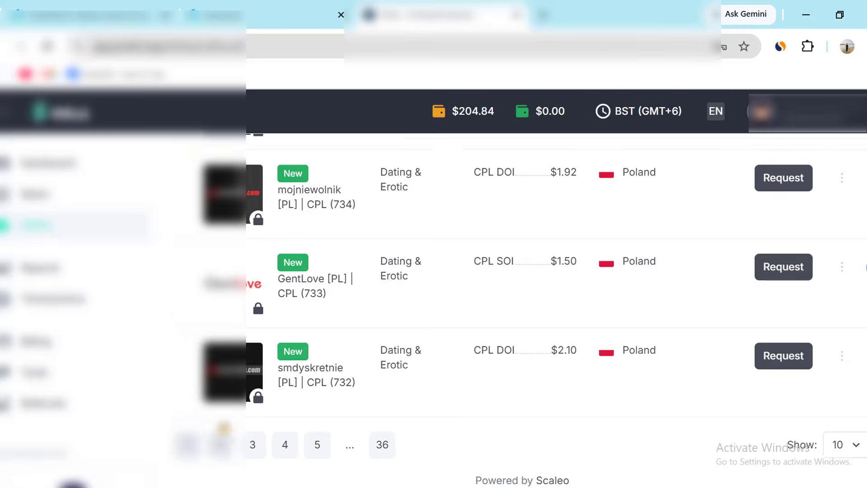
scroll(385, 291, "down", 15)
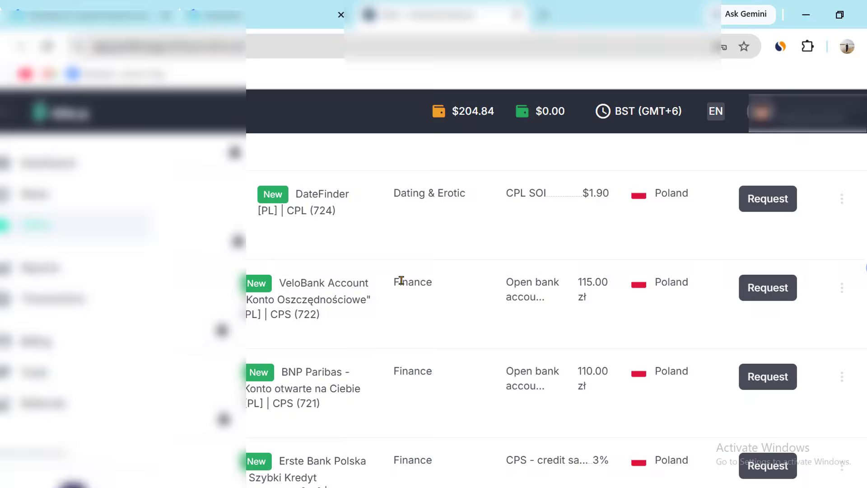
scroll(425, 282, "down", 3)
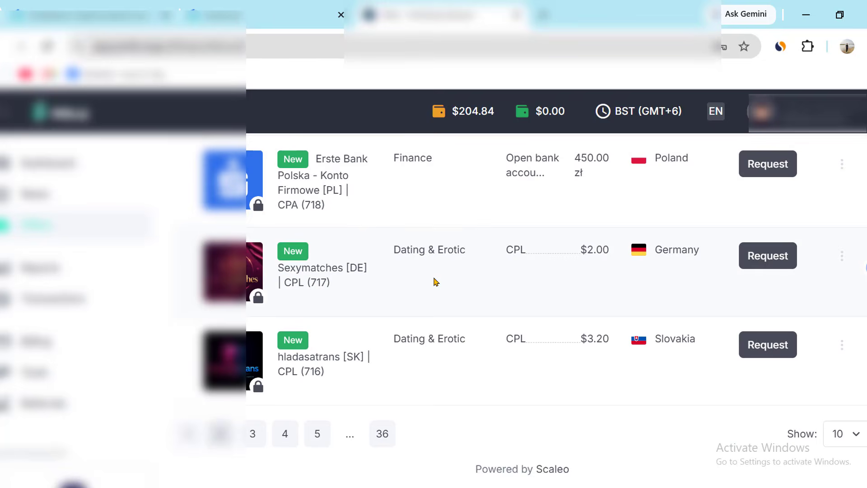
scroll(436, 282, "up", 5)
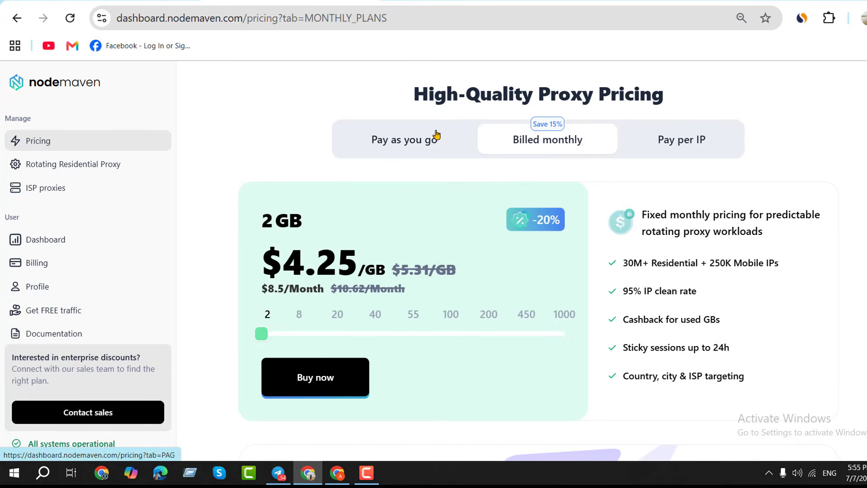
Switch to the NodeMaven pricing page and review the 2 GB monthly proxy plan and its site address
scroll(436, 134, "down", 3)
scroll(721, 257, "up", 3)
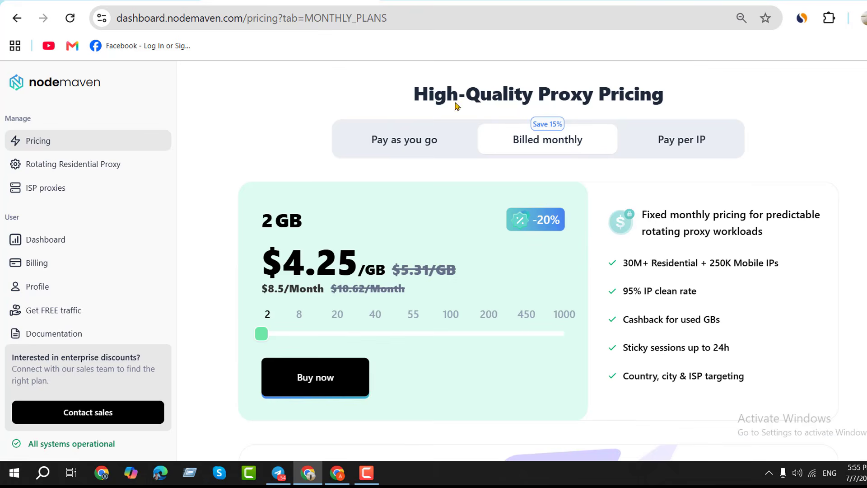
left_click(241, 19)
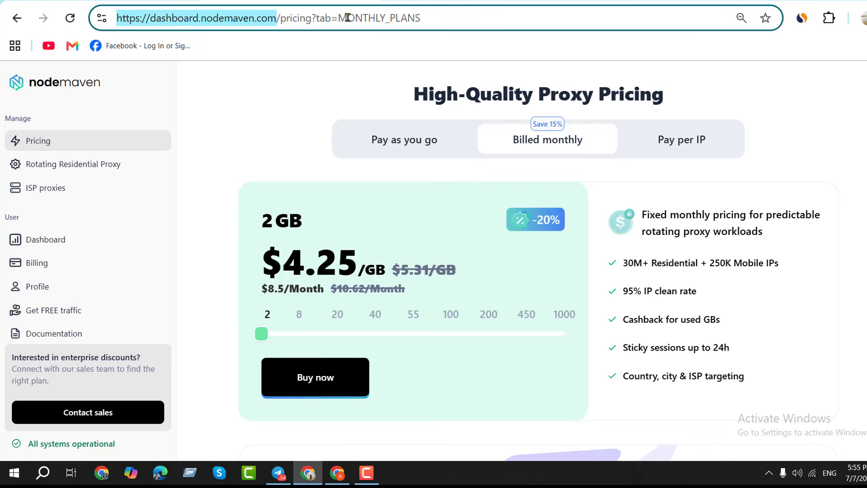
left_click(438, 19)
Switch to the Telegram channel and copy the coupon code for 35% off residential and mobile proxies from the June 24 Nodemaven post
left_click(278, 473)
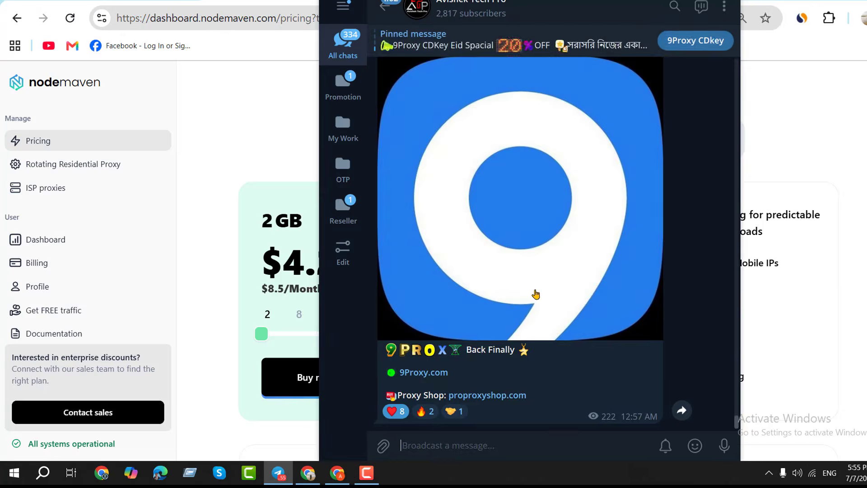
scroll(536, 294, "up", 5)
scroll(519, 265, "up", 10)
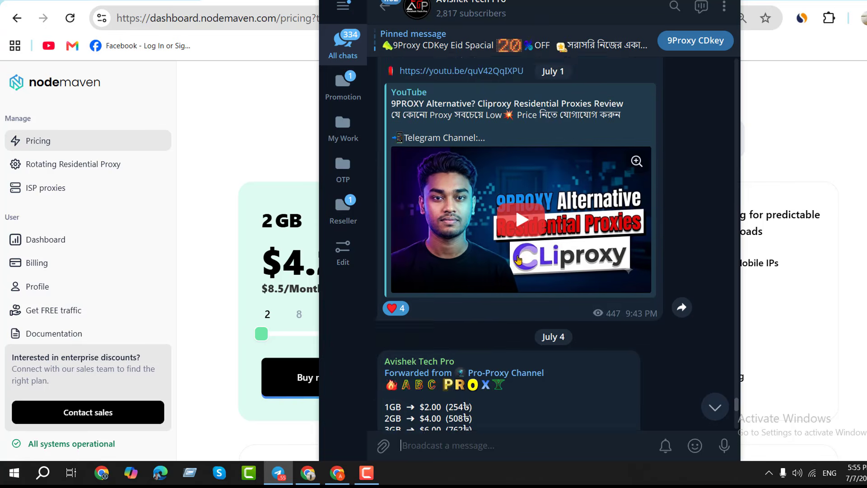
scroll(477, 219, "up", 5)
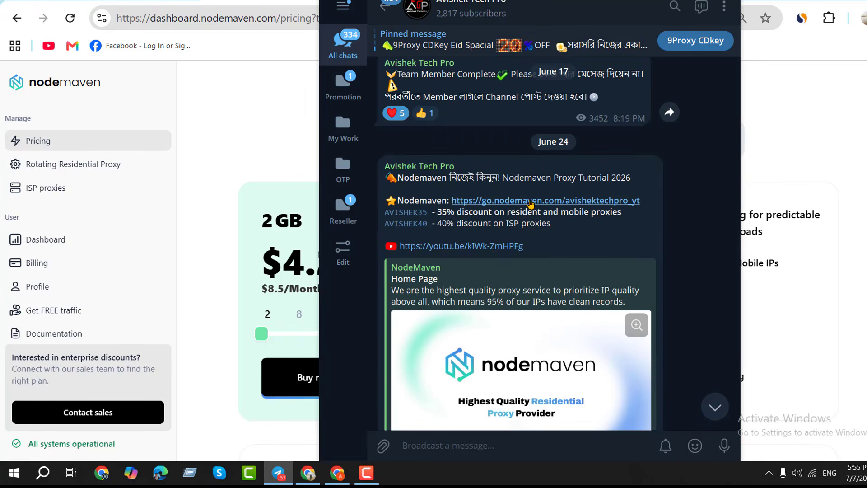
left_click(408, 213)
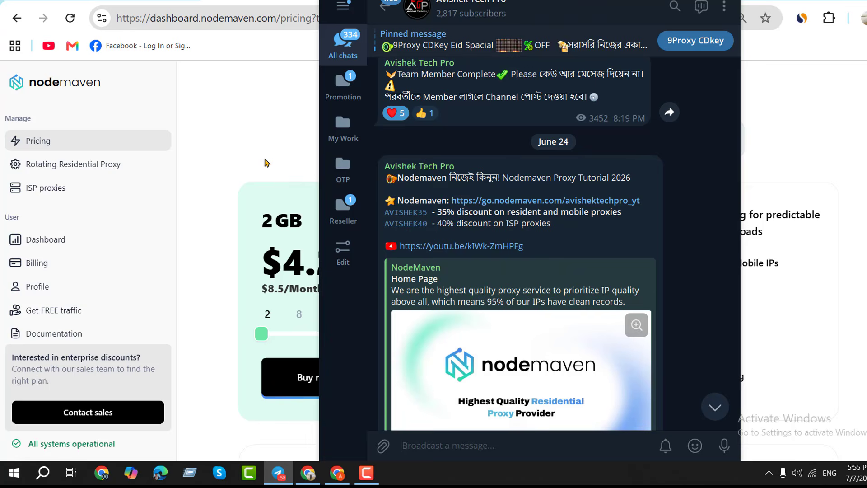
Return to NodeMaven, start checkout for the 2 GB monthly plan and choose Cryptocurrency as the payment method
left_click(251, 152)
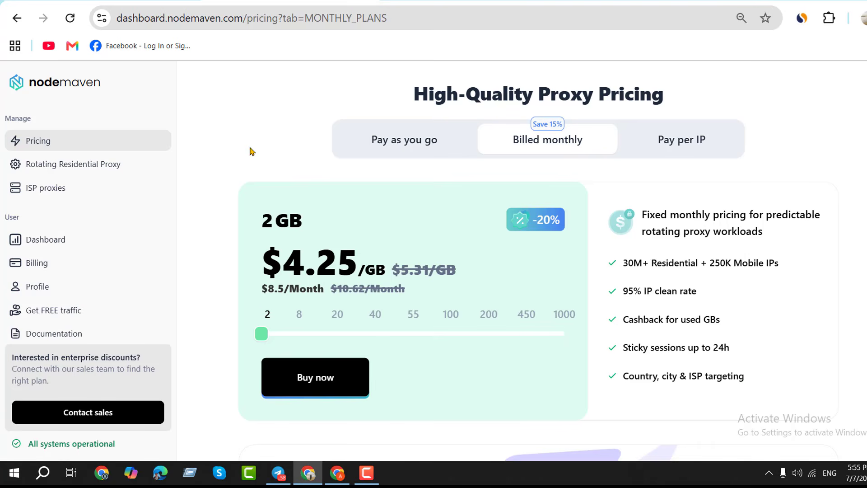
left_click(328, 375)
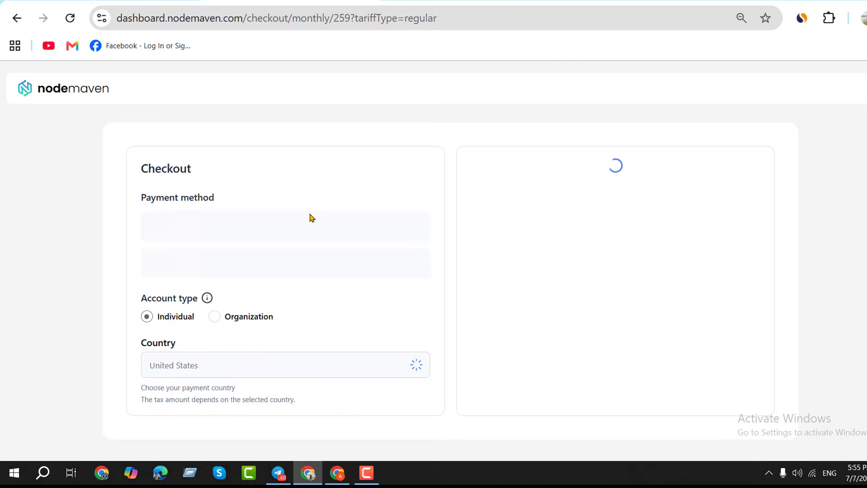
left_click(184, 261)
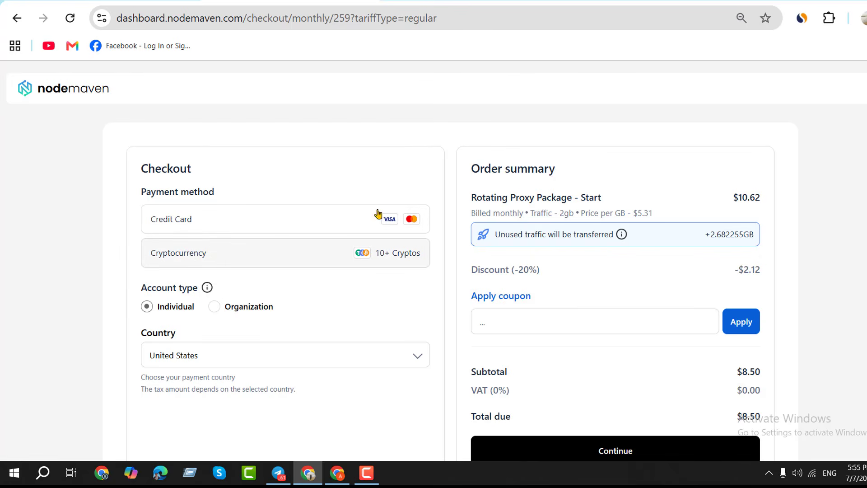
Apply the copied 35% coupon code to the order and check the total due in the order summary
scroll(553, 231, "down", 2)
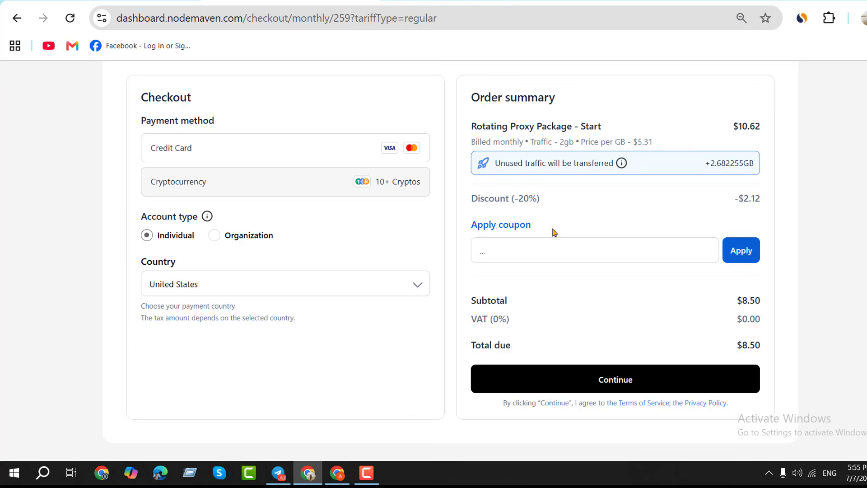
left_click(517, 252)
right_click(513, 248)
left_click(545, 260)
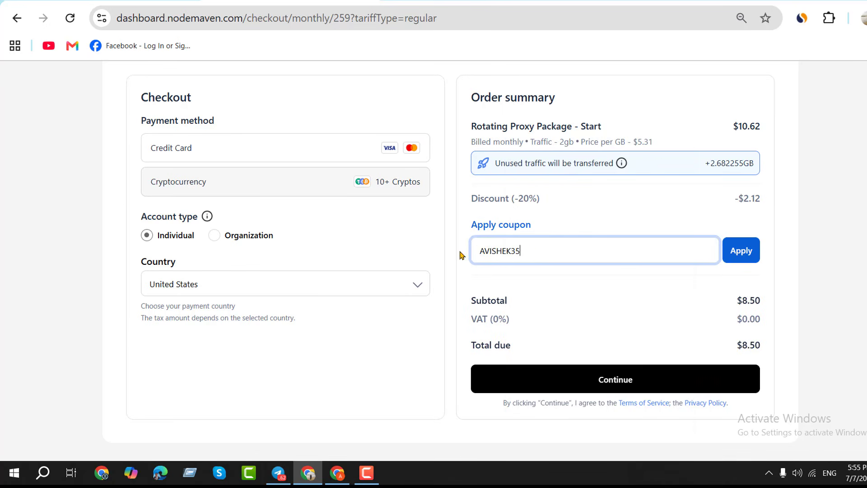
left_click(738, 254)
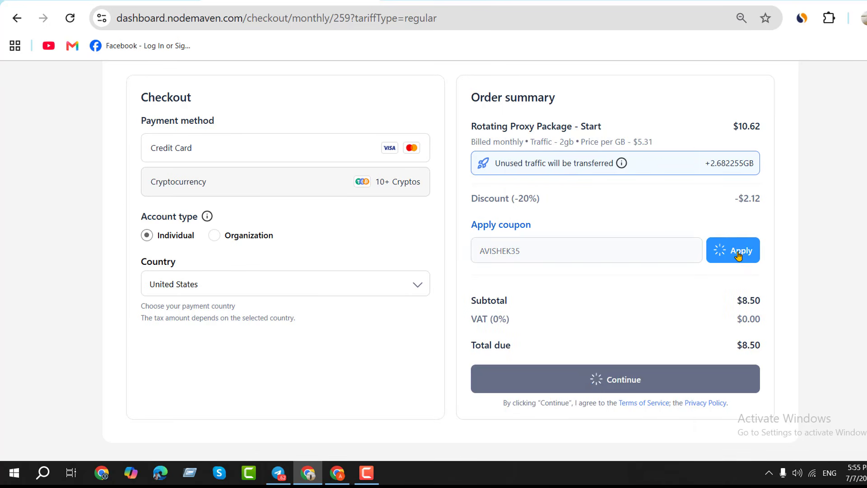
double_click(752, 346)
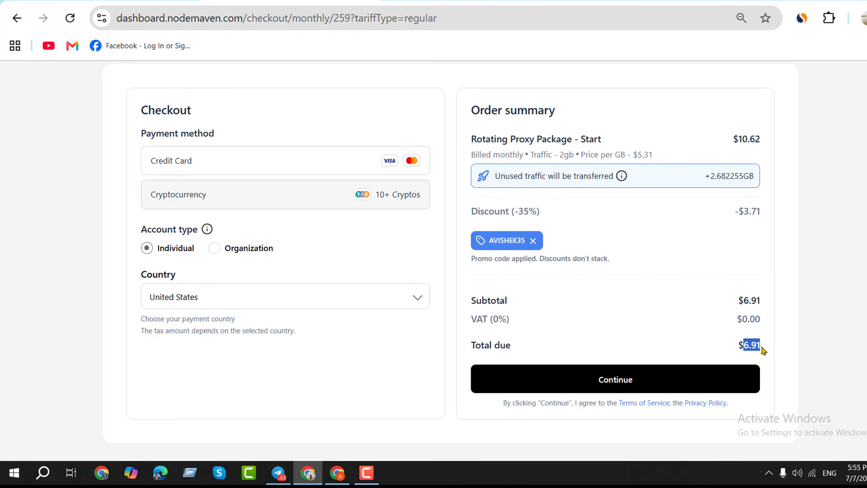
left_click(757, 311)
Continue to the Changelly Pay page and start the crypto payment with LTC Litecoin
left_click(637, 376)
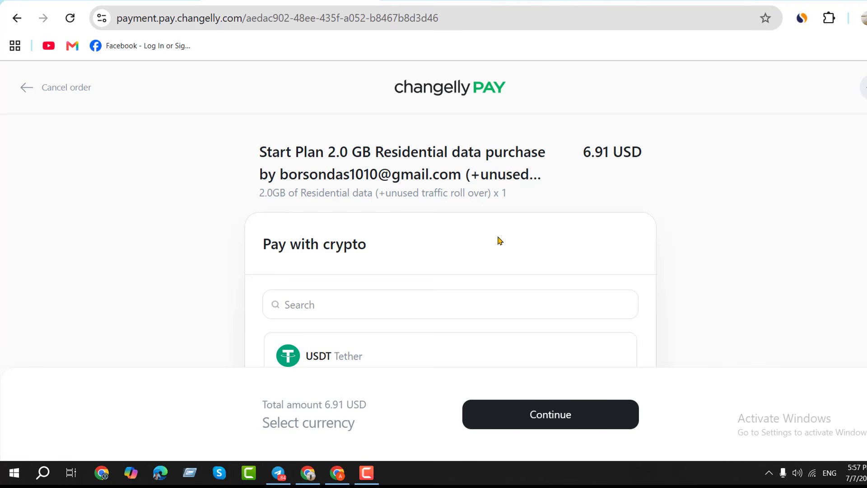
scroll(497, 241, "down", 3)
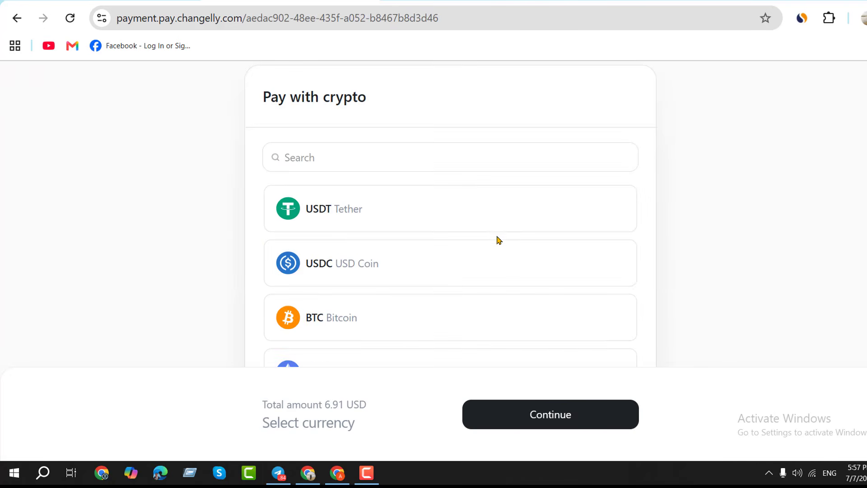
scroll(408, 232, "down", 3)
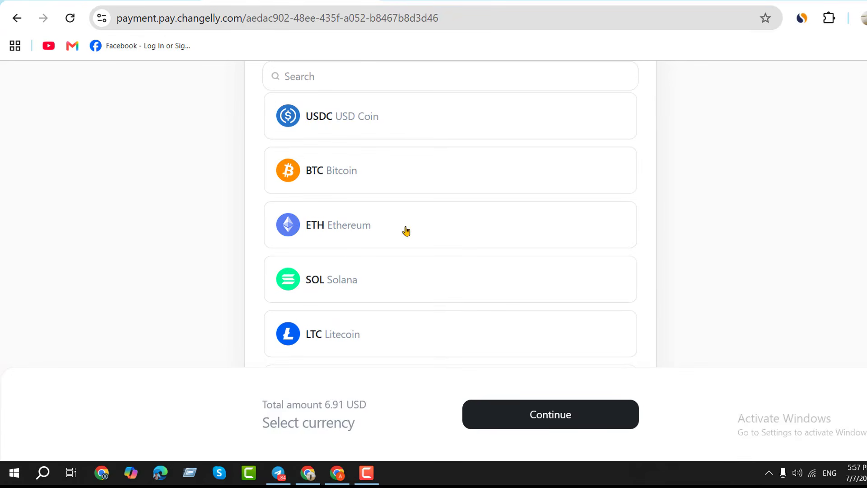
left_click(369, 325)
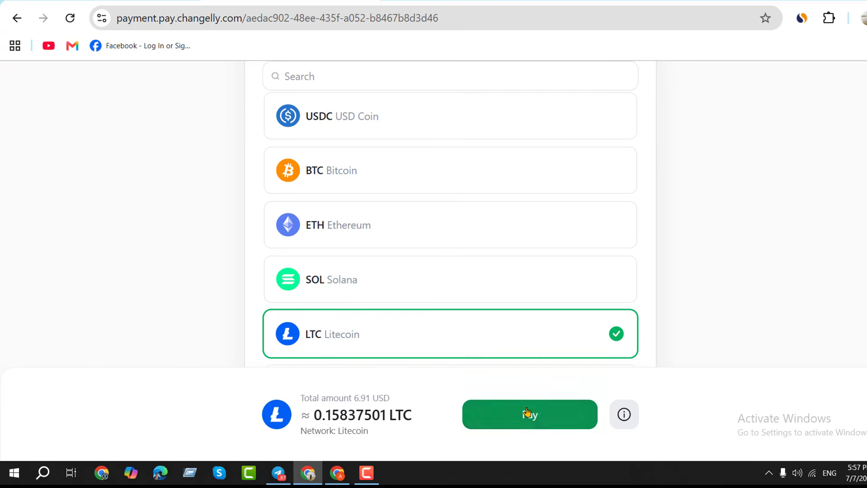
left_click(541, 414)
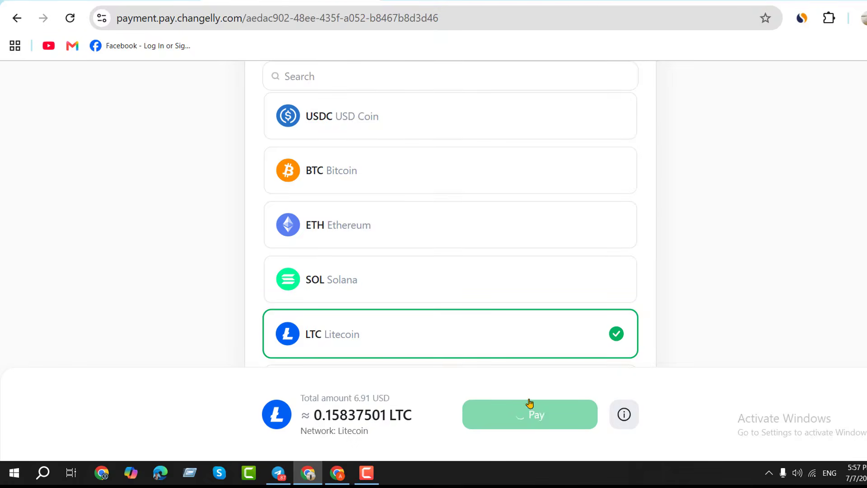
Review the Litecoin payment amount, address and QR code, and leave the payment page for the NodeMaven dashboard
scroll(454, 310, "down", 6)
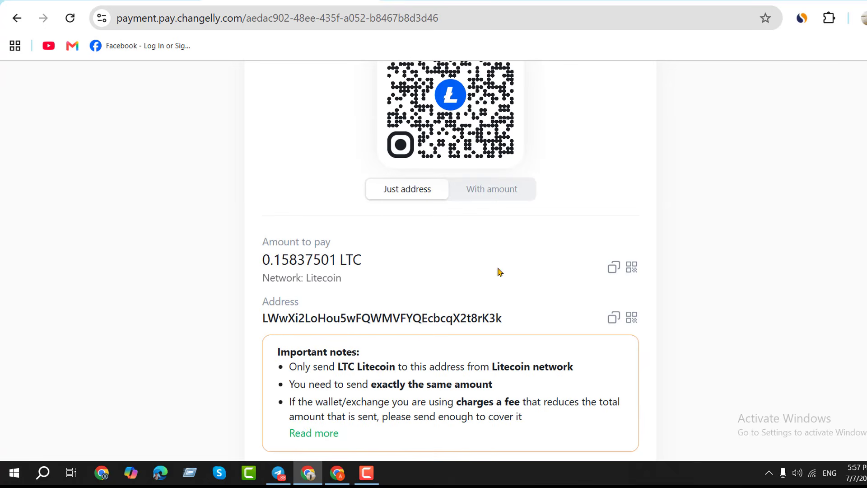
scroll(356, 204, "up", 6)
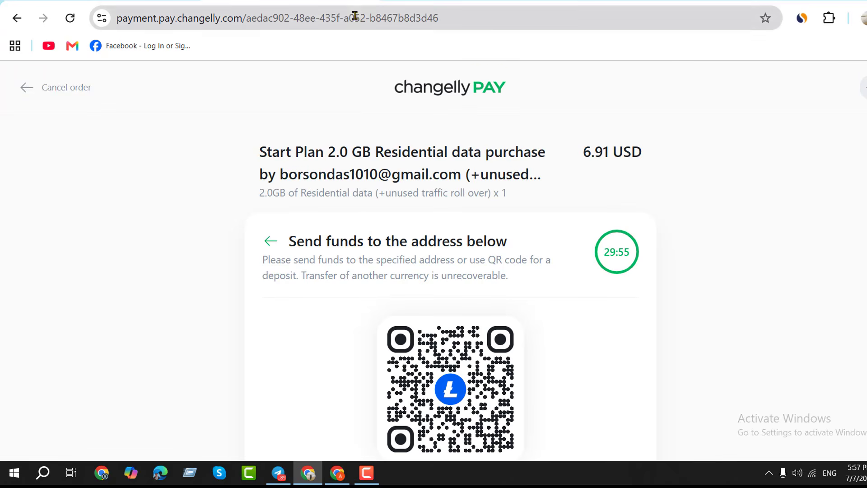
left_click(17, 18)
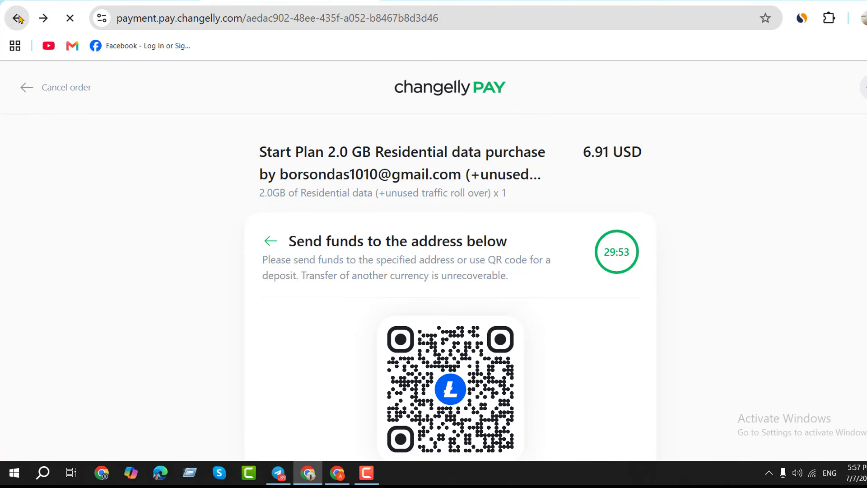
left_click(18, 18)
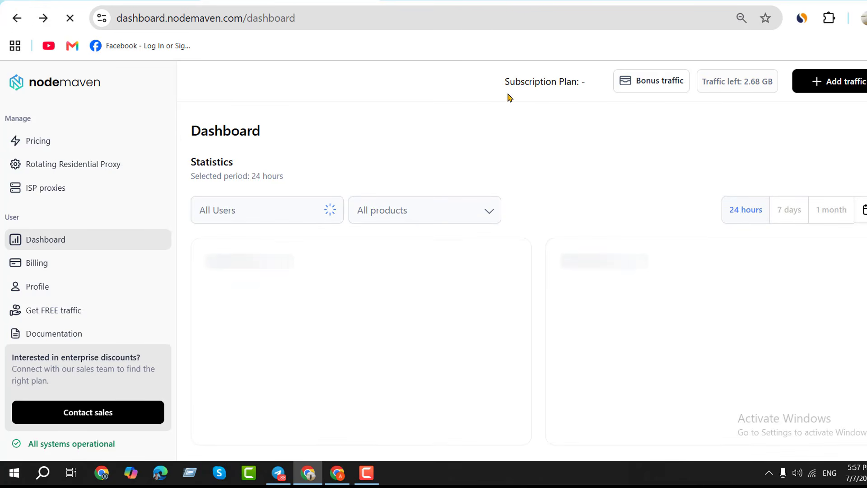
Switch to Telegram, go to the Pro-Proxy Channel and open the proproxyshop.com link in its 9Proxy post
left_click(278, 472)
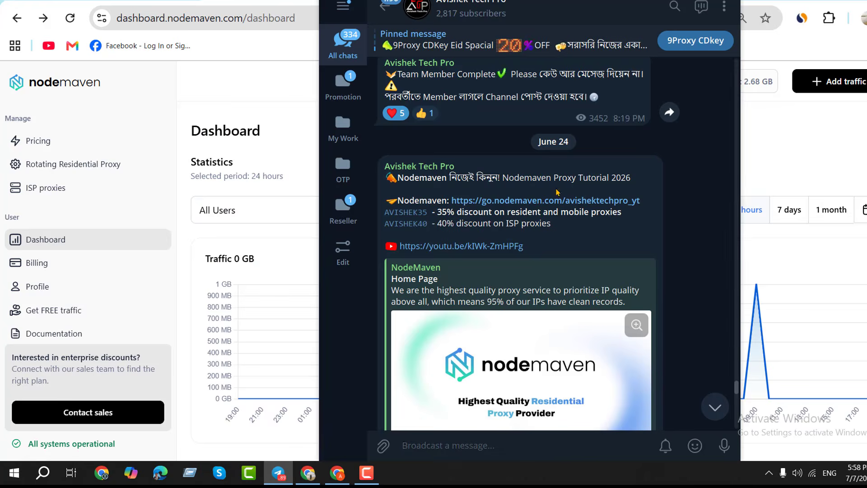
left_click(467, 44)
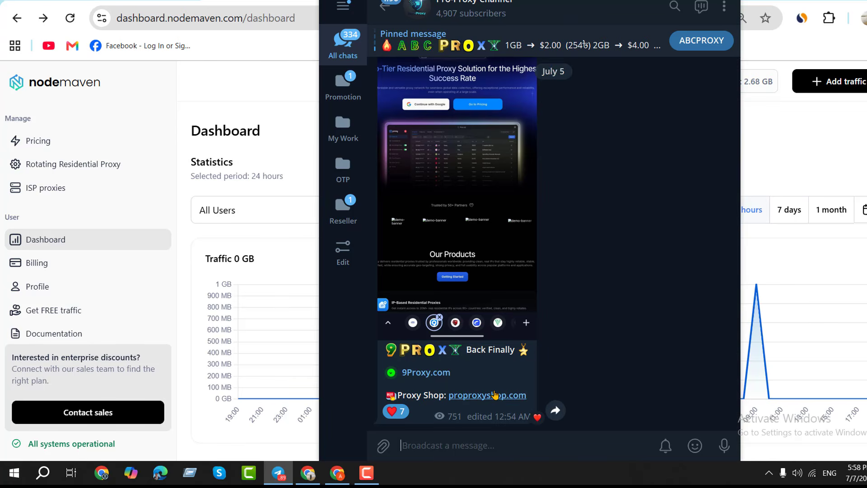
left_click(496, 395)
Browse the proxy shop's products, categories and prices, dismissing the pop-up that covers the home page
scroll(348, 251, "down", 2)
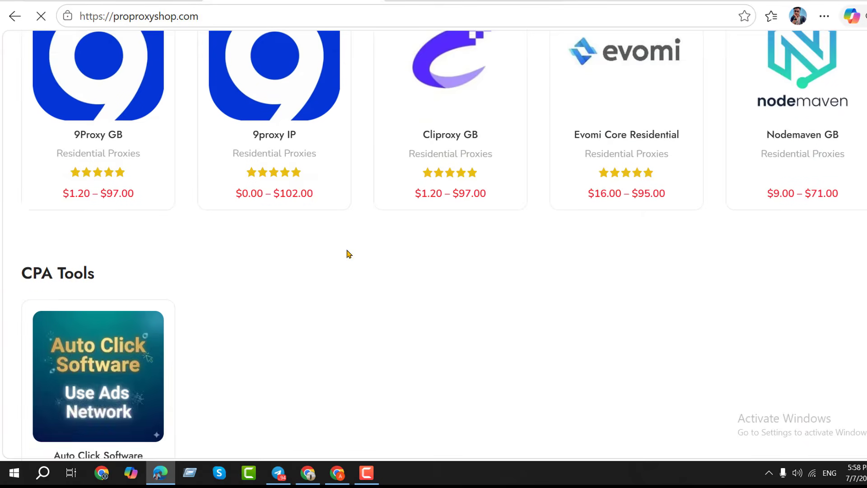
scroll(519, 229, "up", 2)
scroll(316, 300, "down", 10)
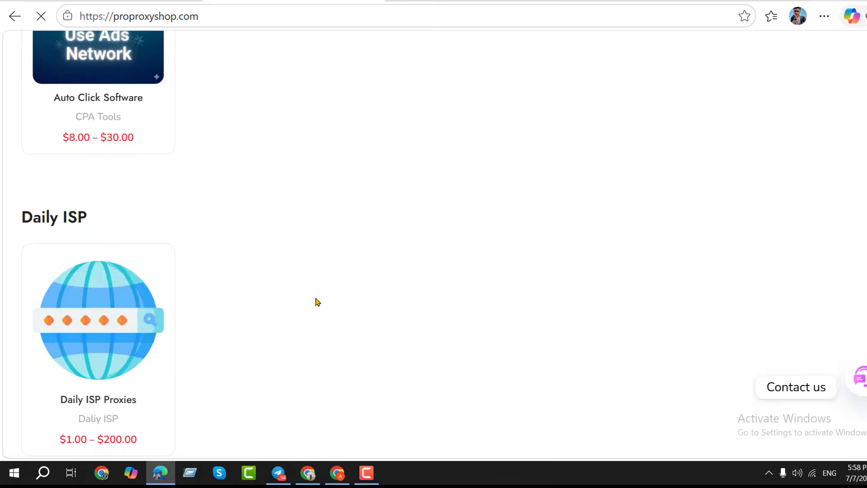
scroll(434, 297, "up", 12)
scroll(433, 296, "up", 5)
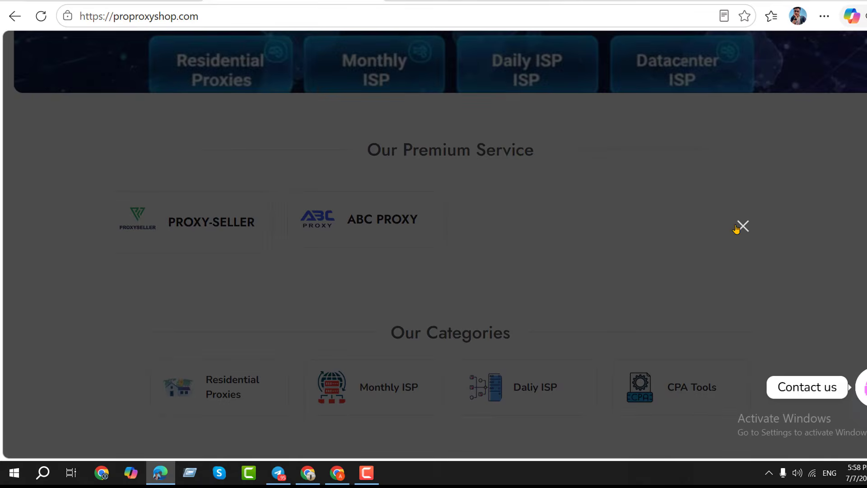
left_click(738, 227)
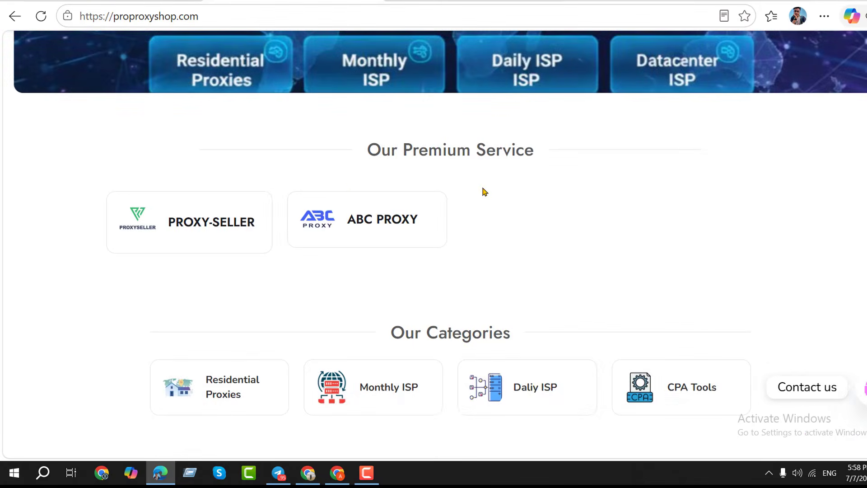
scroll(482, 190, "up", 5)
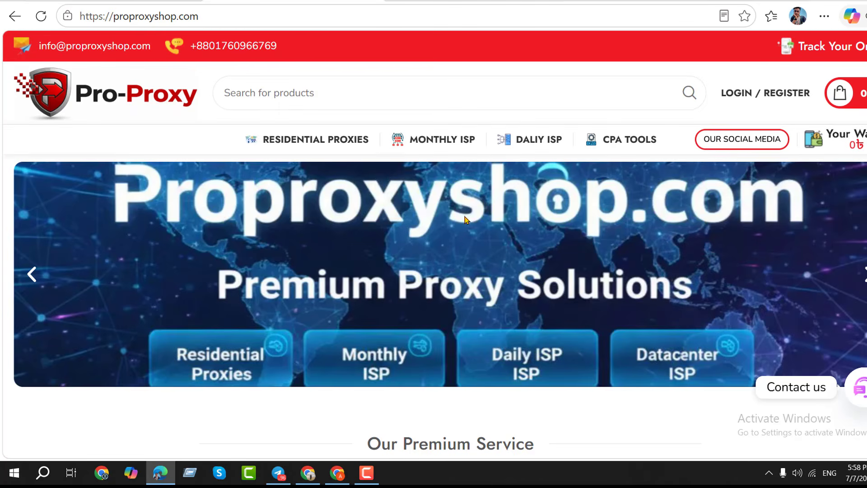
Switch back to the NodeMaven dashboard and open the Rotating Residential Proxy setup page
key("alt+Tab")
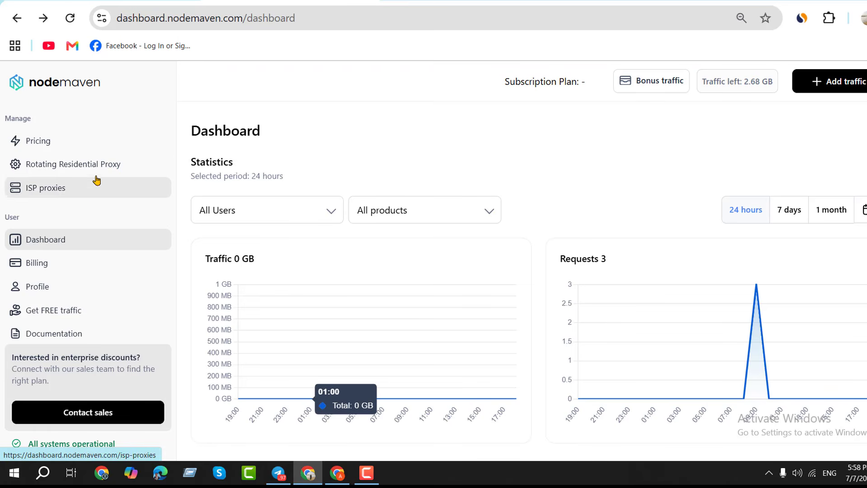
left_click(76, 165)
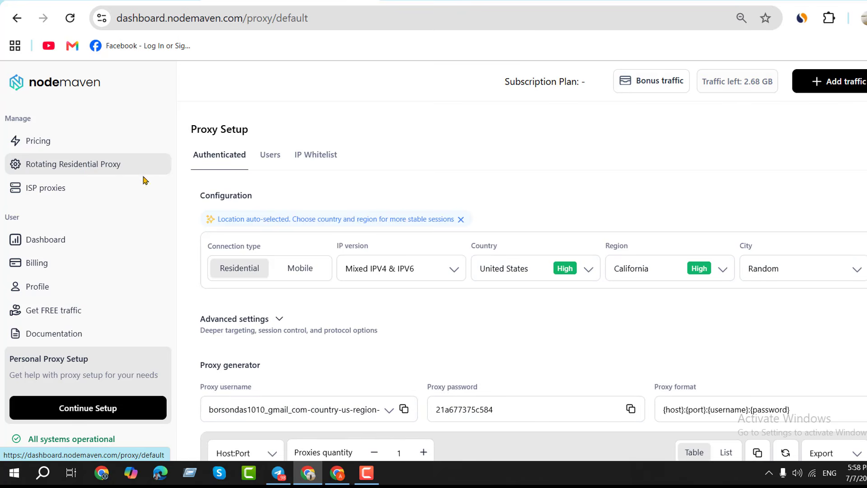
Configure a Residential rotating proxy for Bolivia with random region and city, and set the proxies quantity to 10
left_click(292, 264)
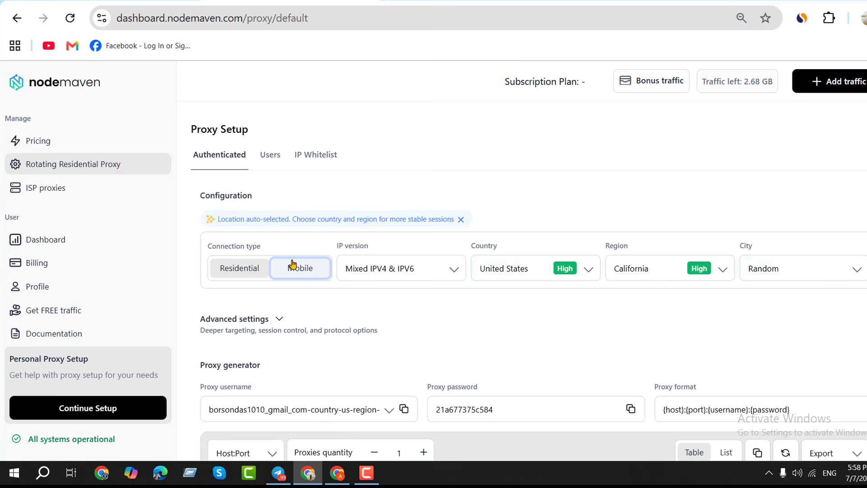
left_click(251, 270)
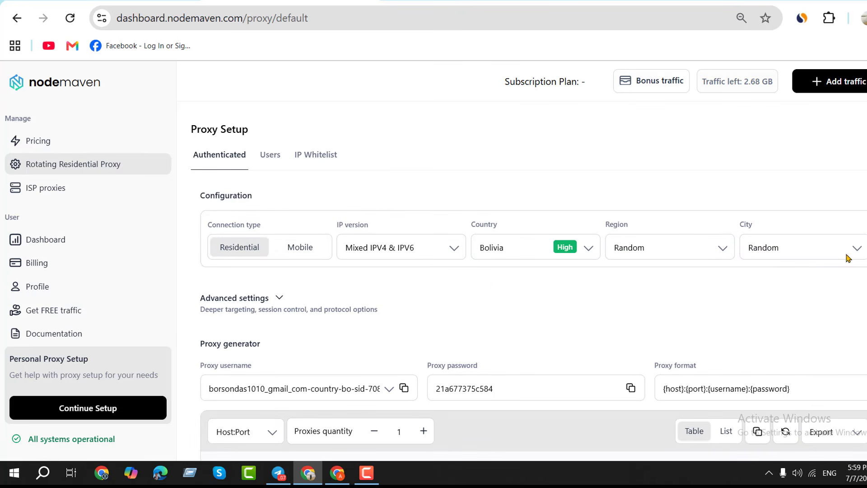
scroll(476, 283, "down", 3)
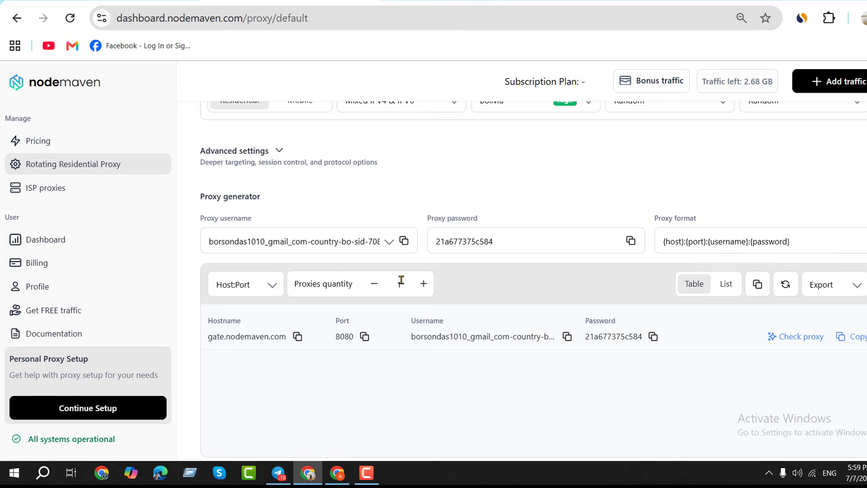
left_click_drag(401, 281, 393, 279)
type("10")
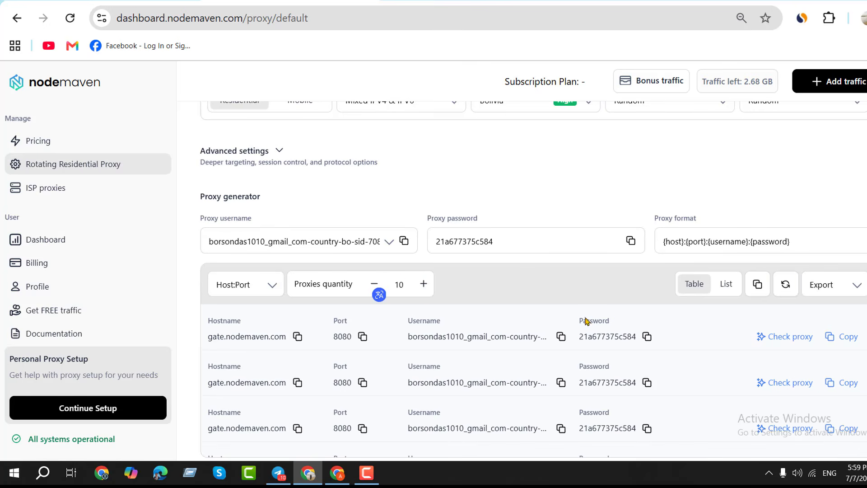
Run the proxy check on two of the generated Bolivia proxies and copy the second one in the list
left_click(774, 337)
scroll(675, 337, "down", 1)
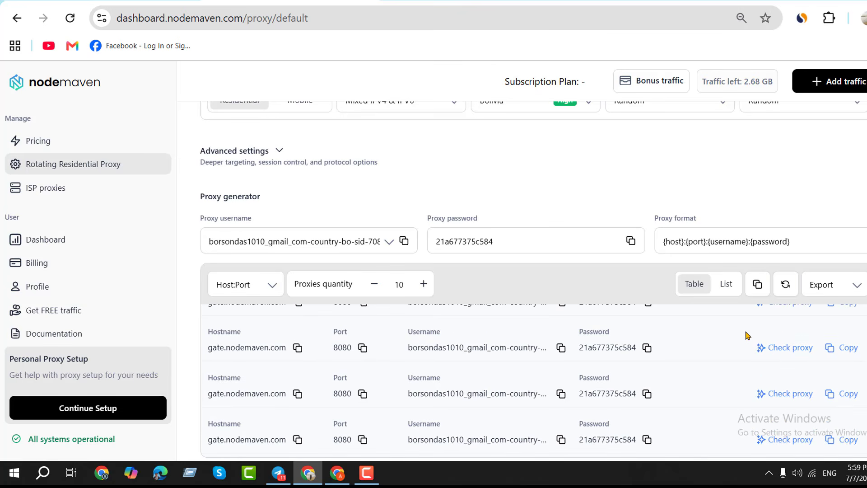
left_click(775, 350)
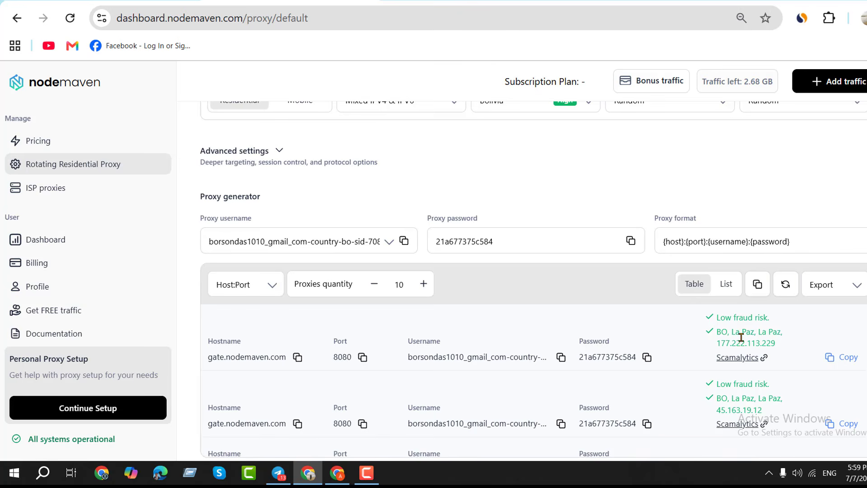
scroll(771, 342, "up", 3)
scroll(773, 343, "down", 6)
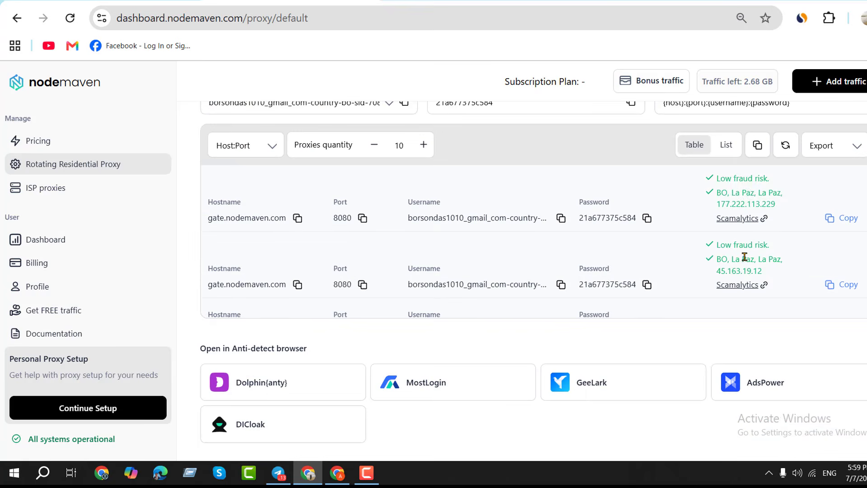
left_click(840, 290)
Open the Scamalytics report for the second proxy's IP address, examine its fraud score, and close the report
left_click_drag(719, 270, 777, 272)
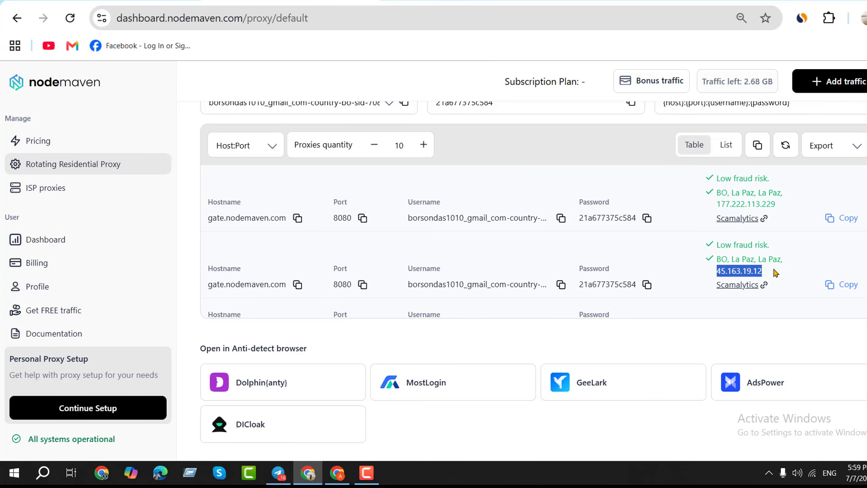
left_click(736, 285)
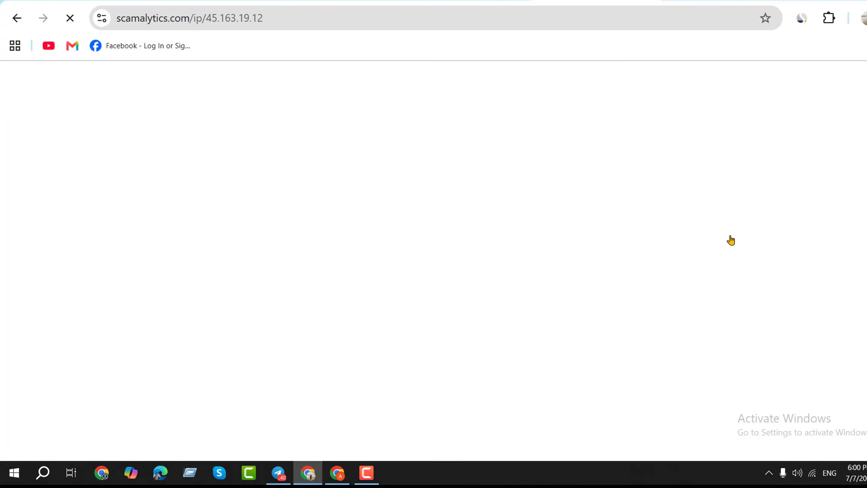
scroll(731, 273, "up", 3)
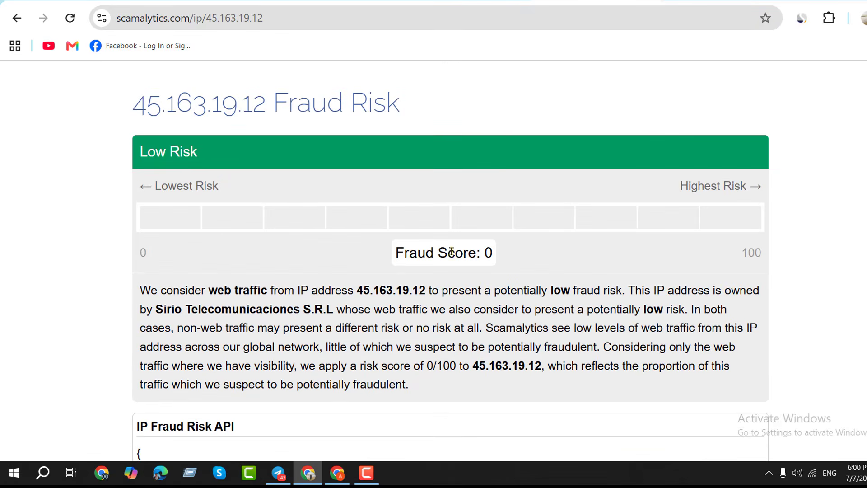
left_click_drag(388, 259, 483, 254)
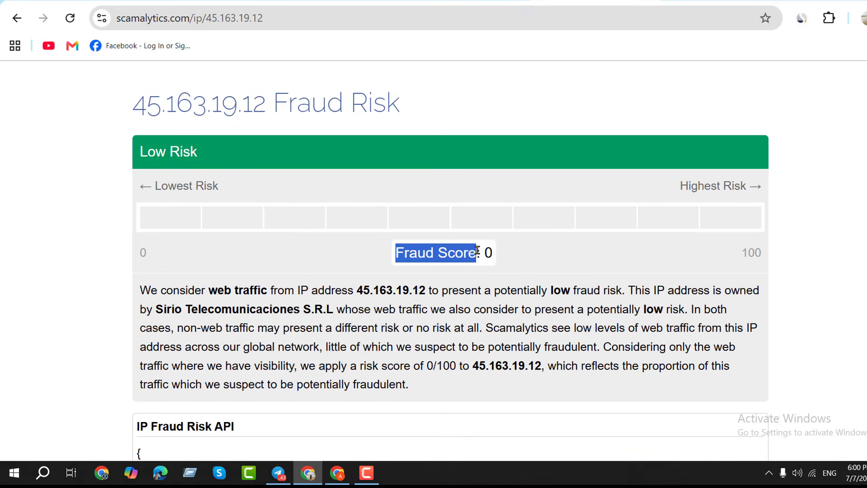
left_click(537, 253)
scroll(544, 261, "up", 3)
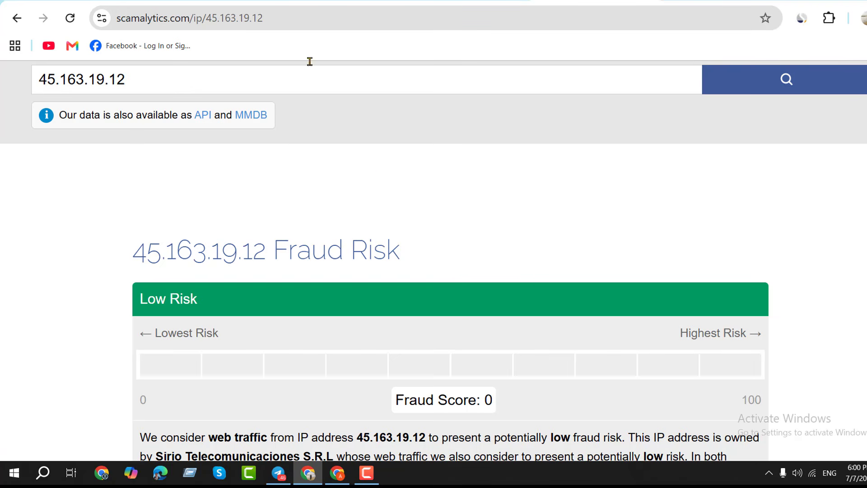
key("ctrl+w")
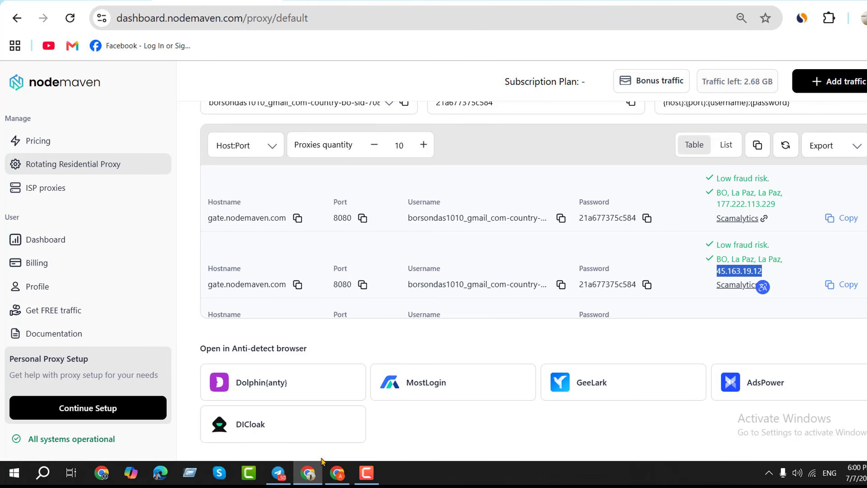
Switch to the other browser window and review the DuoPlus Cloud Phone 2025 setup guide up to its page header
left_click(338, 473)
scroll(343, 285, "up", 10)
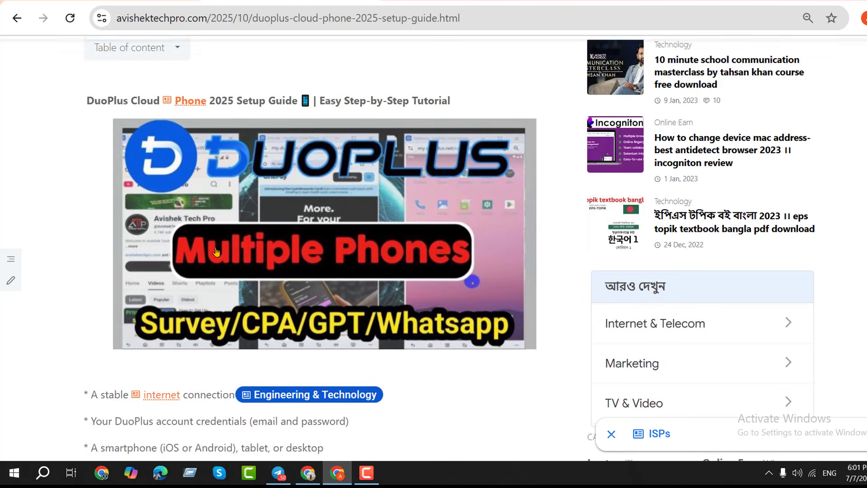
scroll(216, 252, "up", 5)
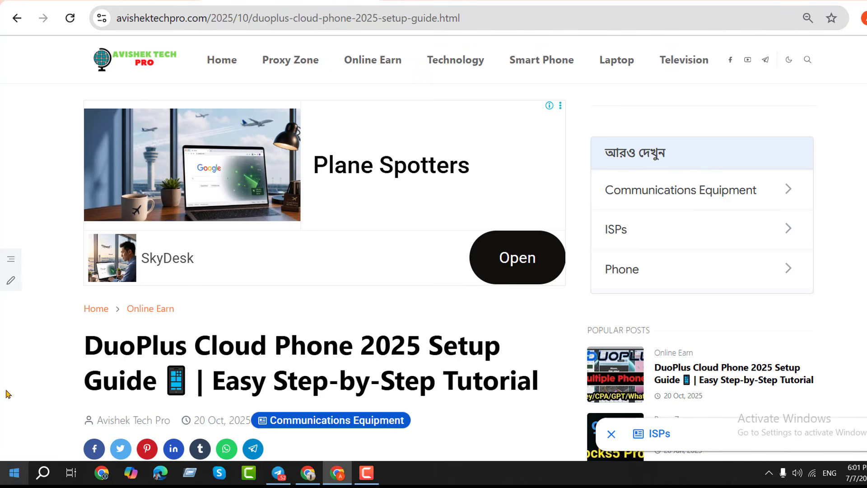
Start a new blank post in Blogger and look at its permalink options, collapsing them again
key("alt+Left")
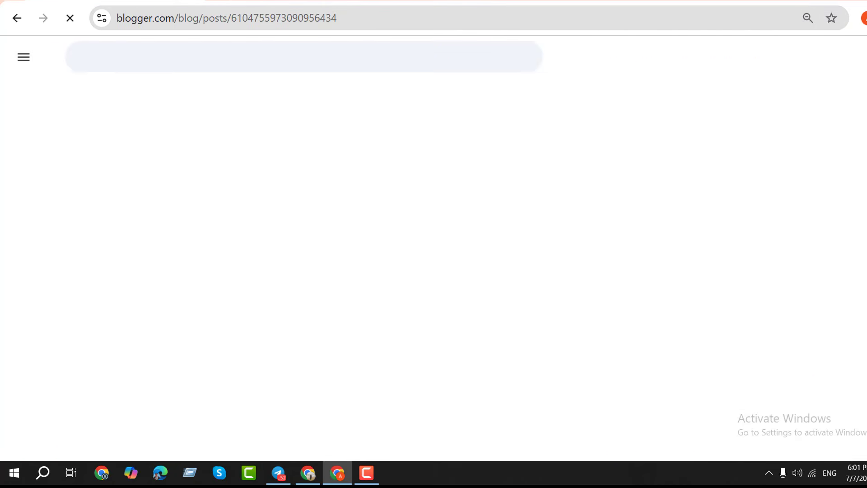
left_click(82, 142)
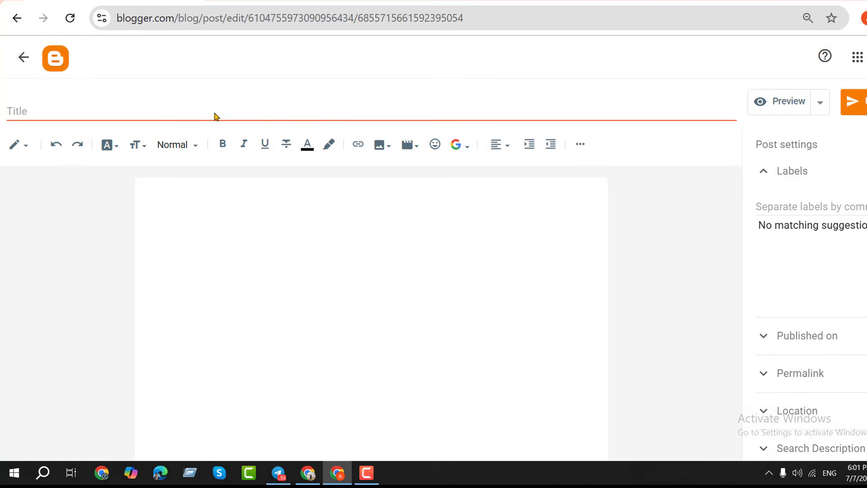
left_click(799, 373)
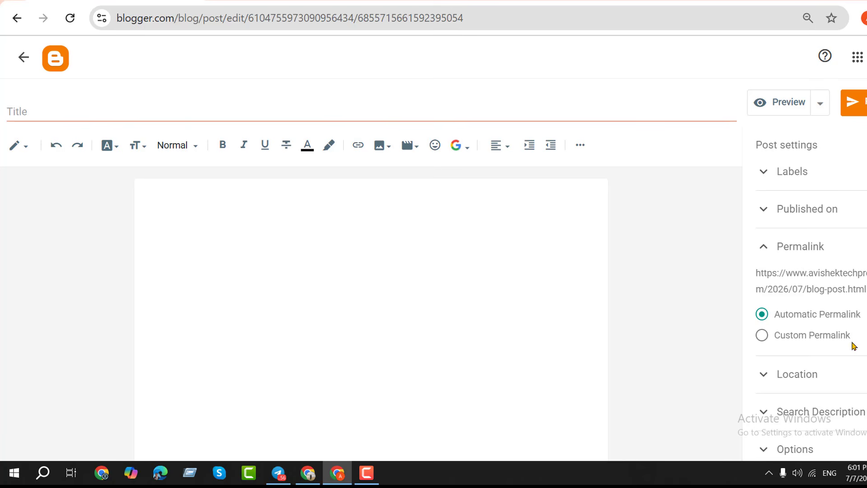
left_click(792, 254)
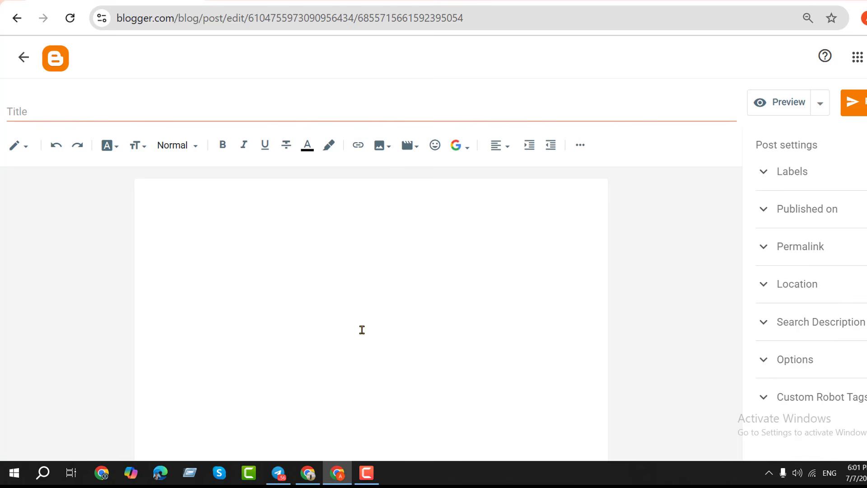
key("ctrl+t")
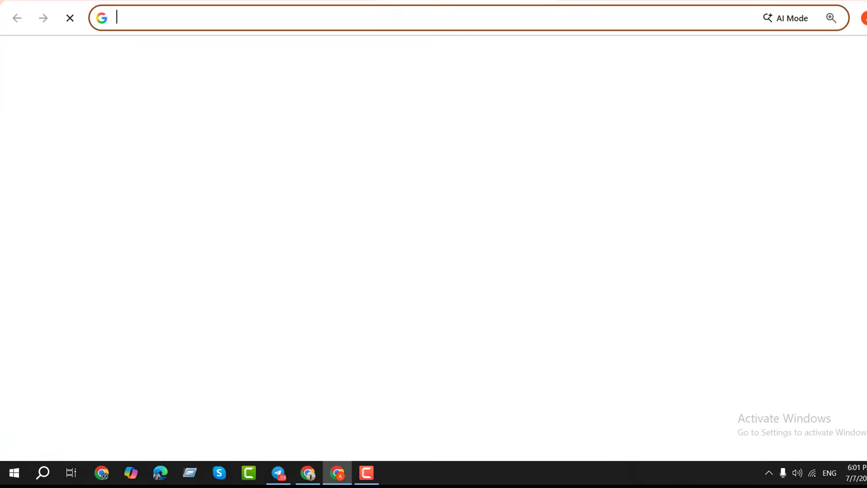
type("g")
key("Return")
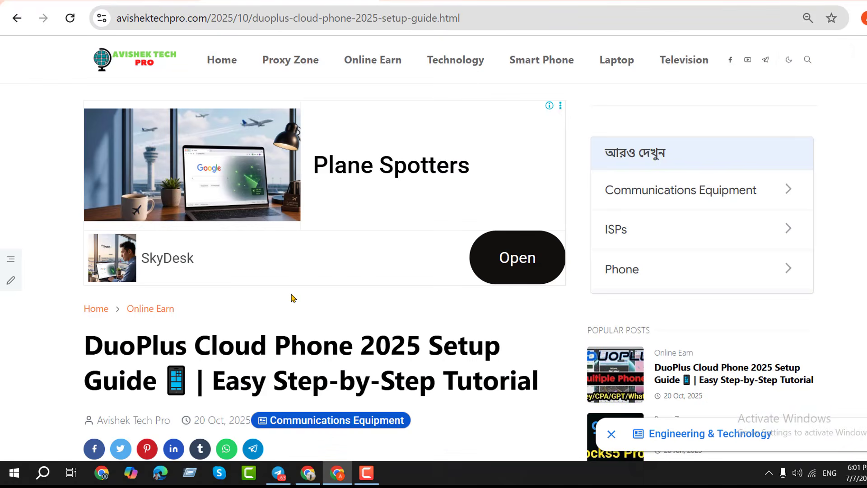
Look through the DuoPlus Cloud Phone guide to its related posts and open the OmegaProxy Residential Proxies article
scroll(316, 307, "down", 5)
scroll(362, 317, "down", 20)
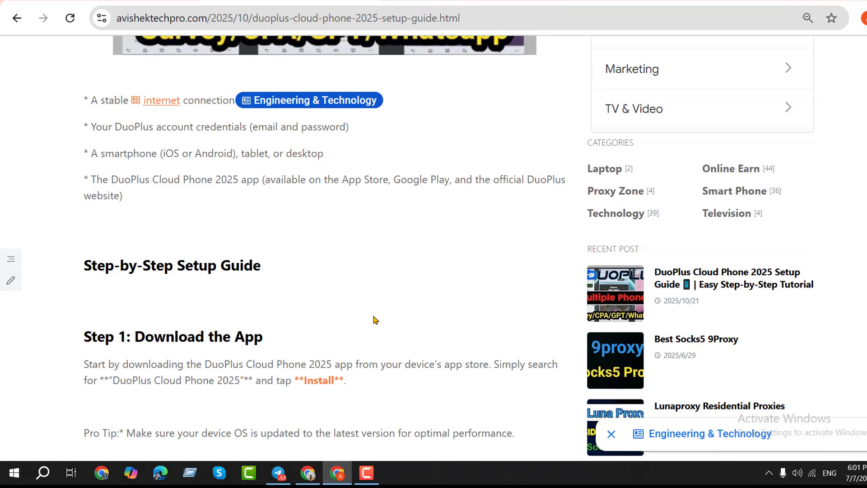
scroll(374, 320, "down", 8)
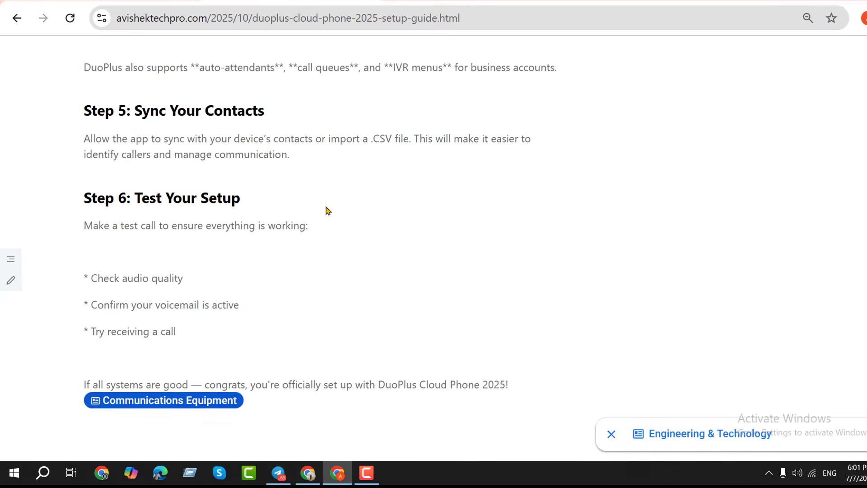
scroll(248, 128, "down", 15)
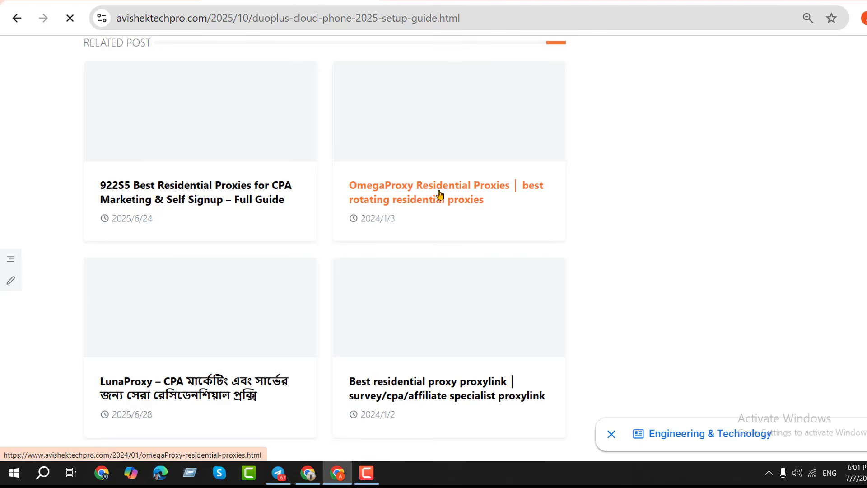
left_click(441, 194)
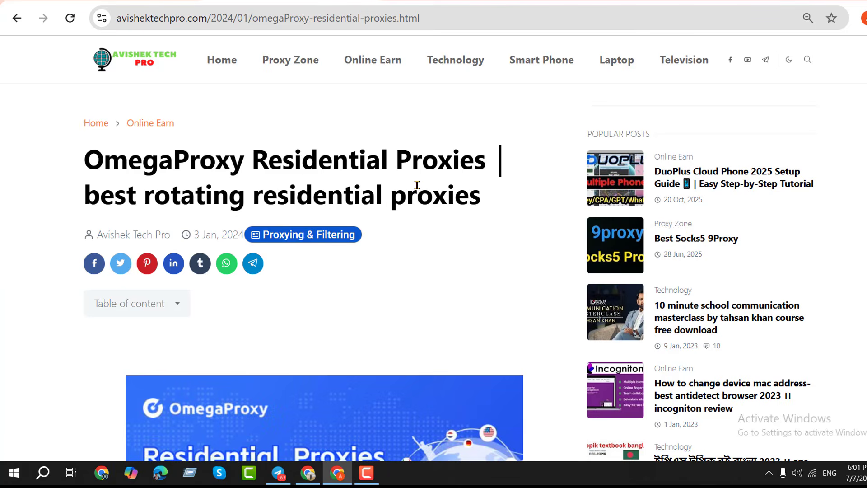
Examine the OmegaProxy article's banner, review text, account and purchase sections, and related posts
scroll(405, 285, "down", 3)
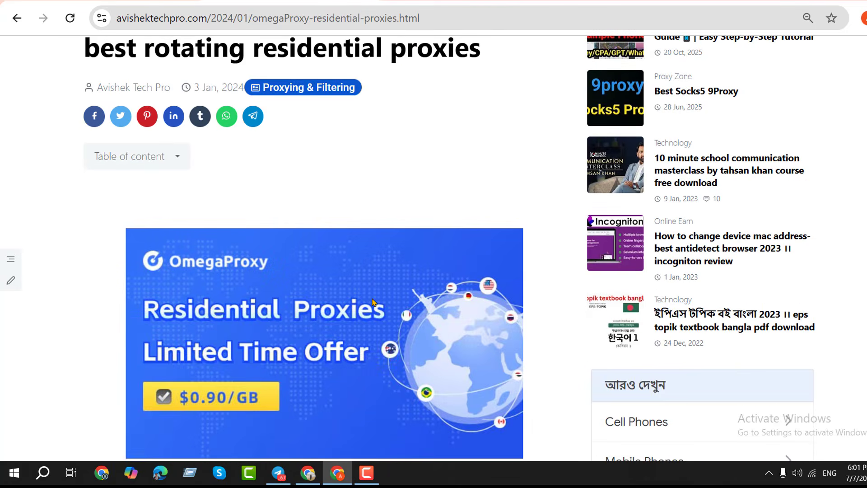
scroll(345, 257, "up", 3)
scroll(630, 279, "down", 20)
scroll(630, 279, "down", 15)
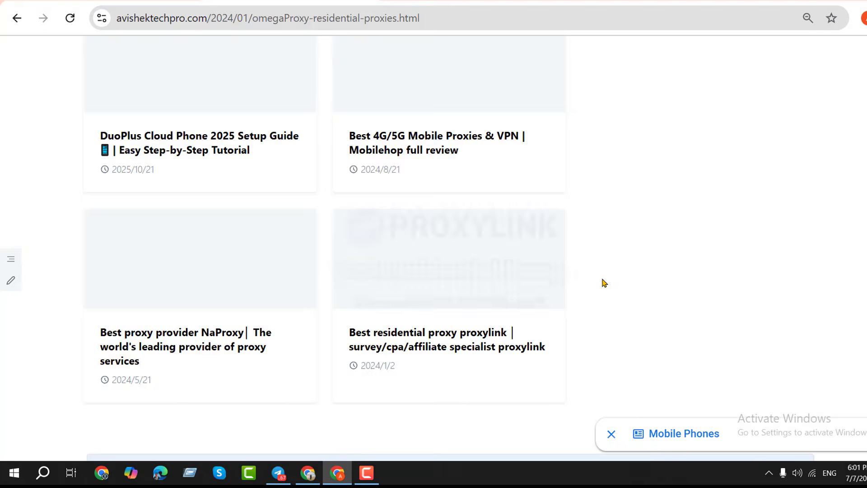
scroll(541, 238, "up", 20)
scroll(540, 239, "up", 15)
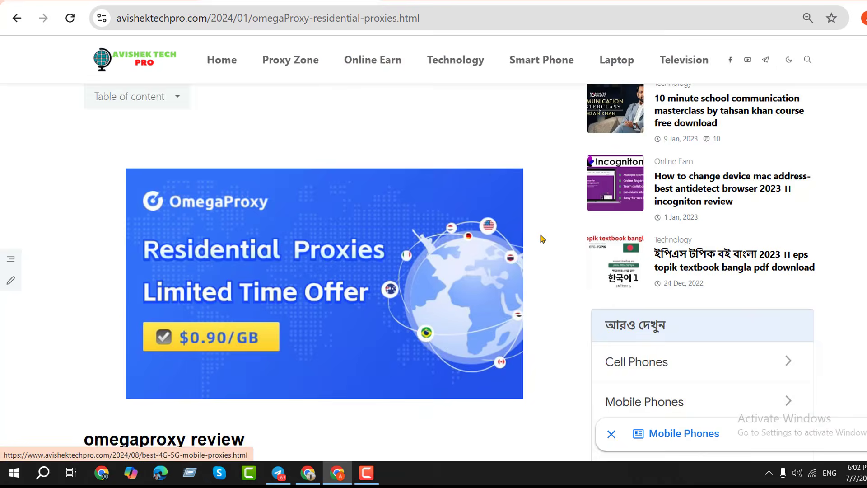
scroll(543, 239, "down", 10)
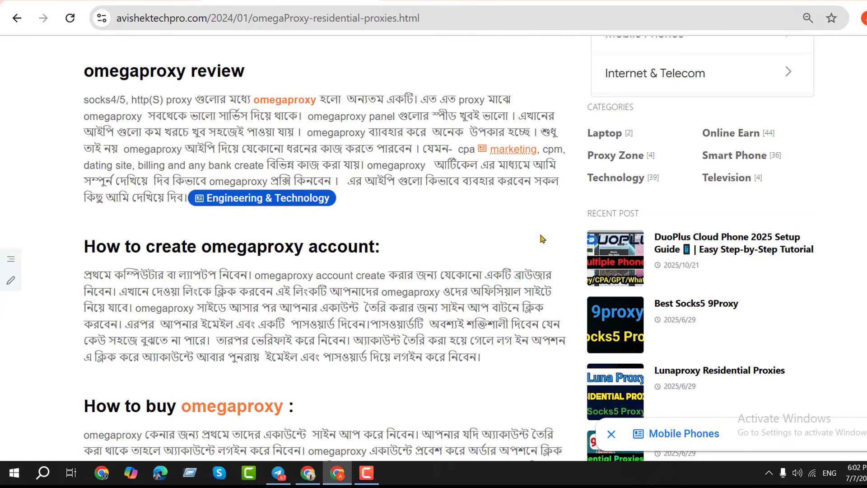